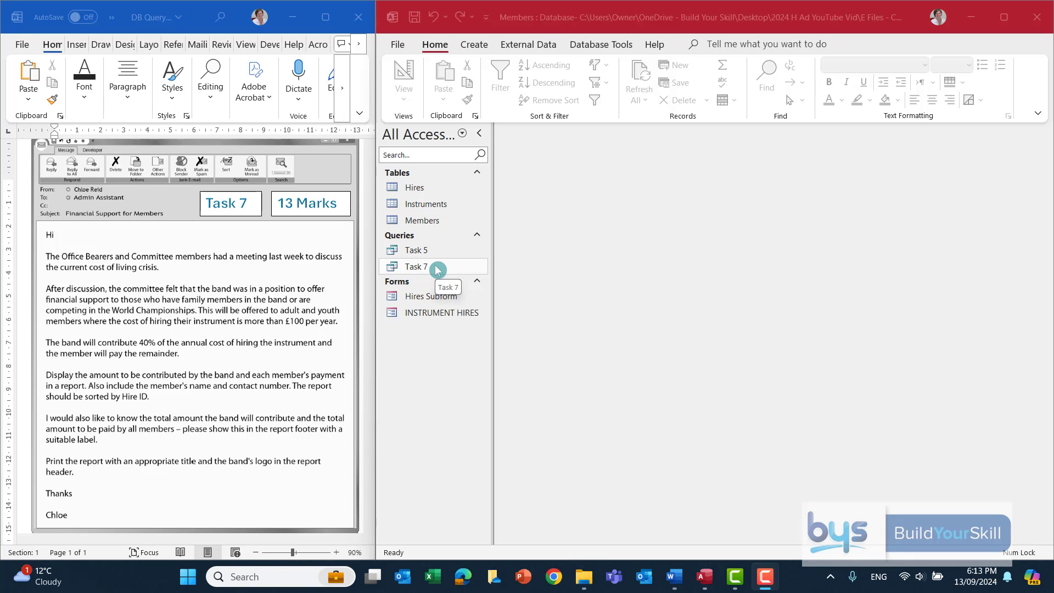
Step: Start the Report Wizard based on the Task 7 query
{"action": "left_click", "coordinate": [474, 45]}
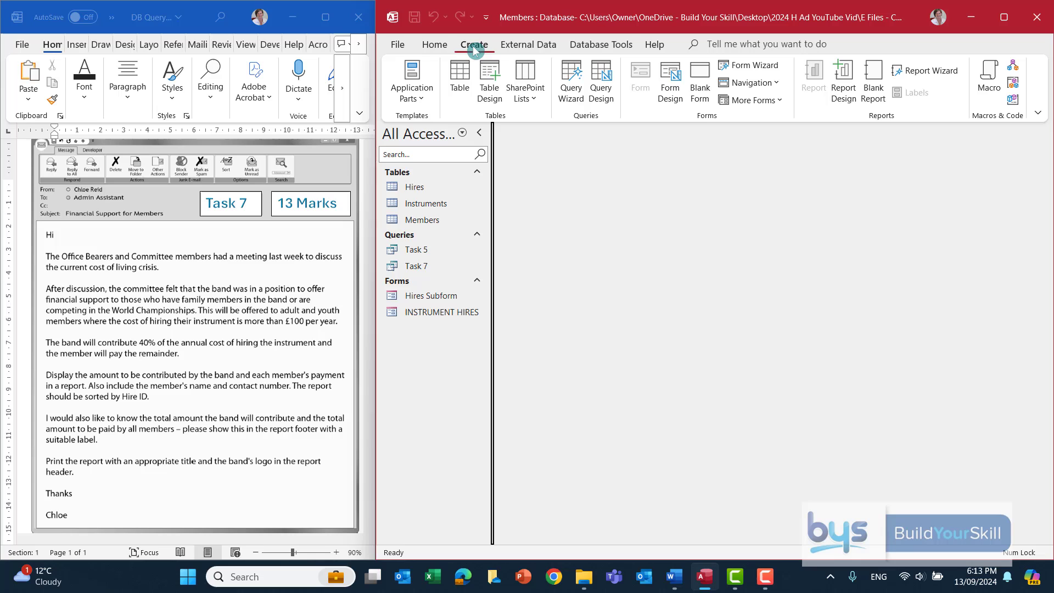
{"action": "left_click", "coordinate": [925, 71]}
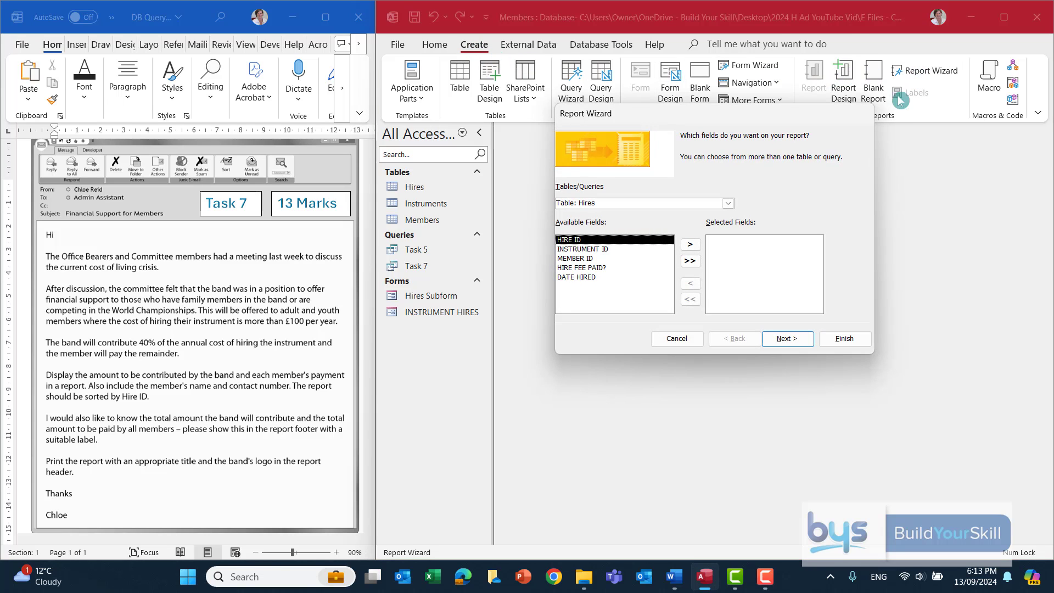
{"action": "left_click", "coordinate": [728, 204]}
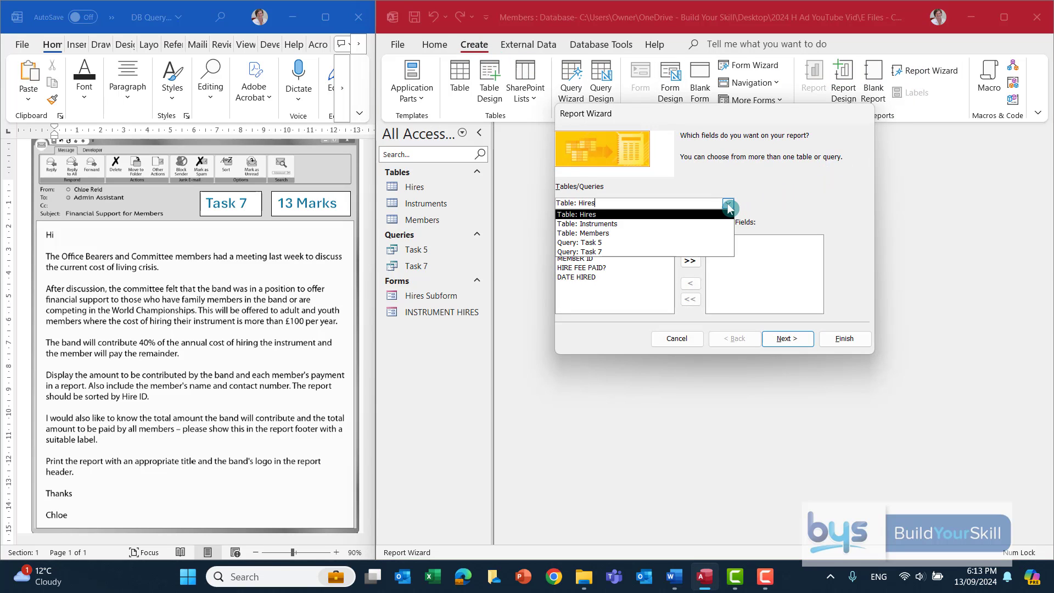
{"action": "left_click", "coordinate": [604, 252]}
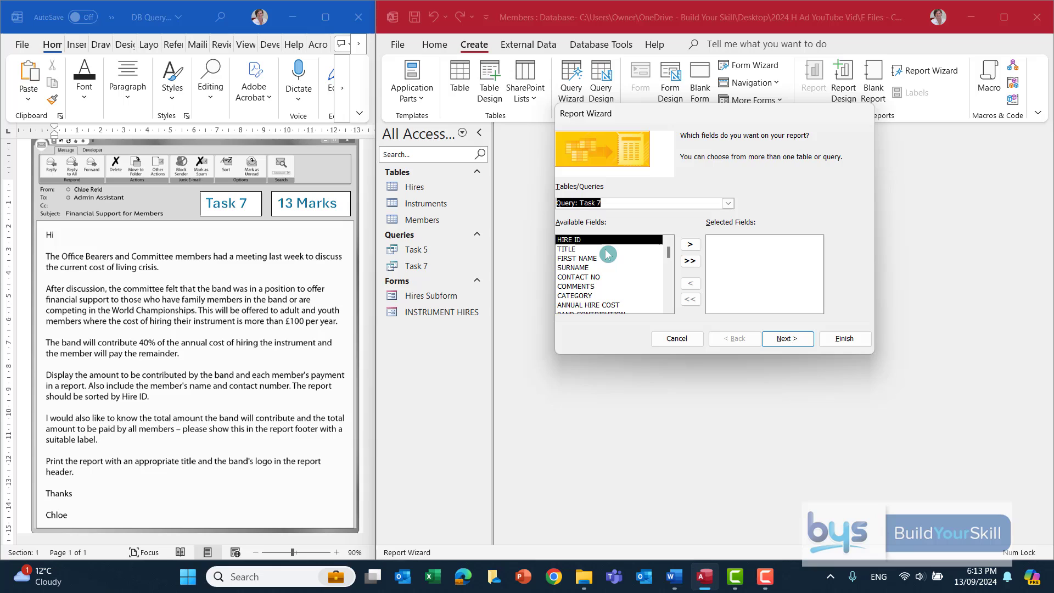
Step: Add HIRE ID, TITLE, FIRST NAME, SURNAME, CONTACT NO, BAND CONTRIBUTION and MEMBER PAYMENT to the report
{"action": "left_click", "coordinate": [691, 245]}
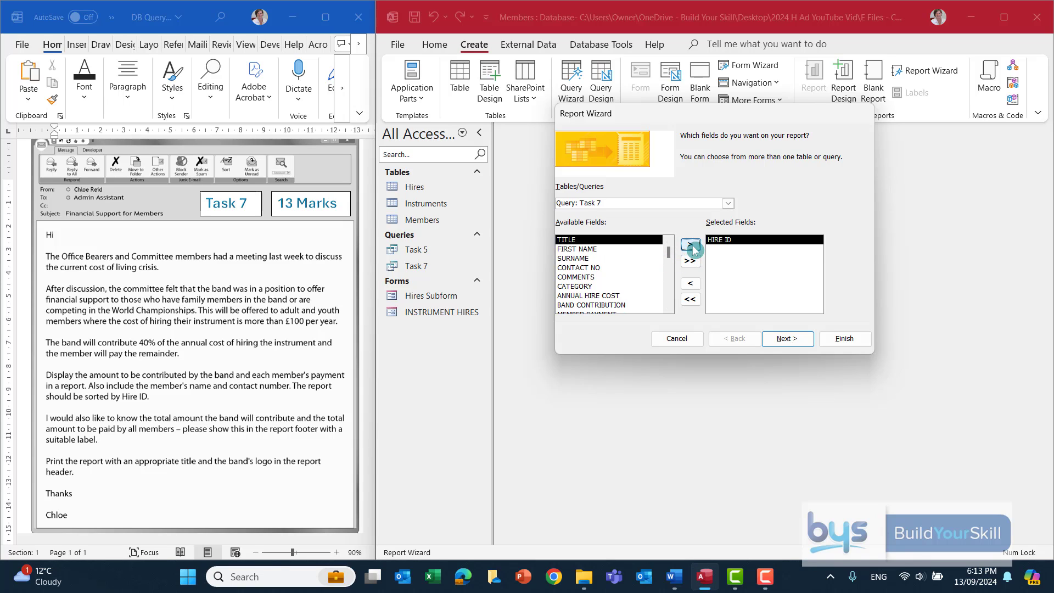
{"action": "left_click", "coordinate": [690, 245]}
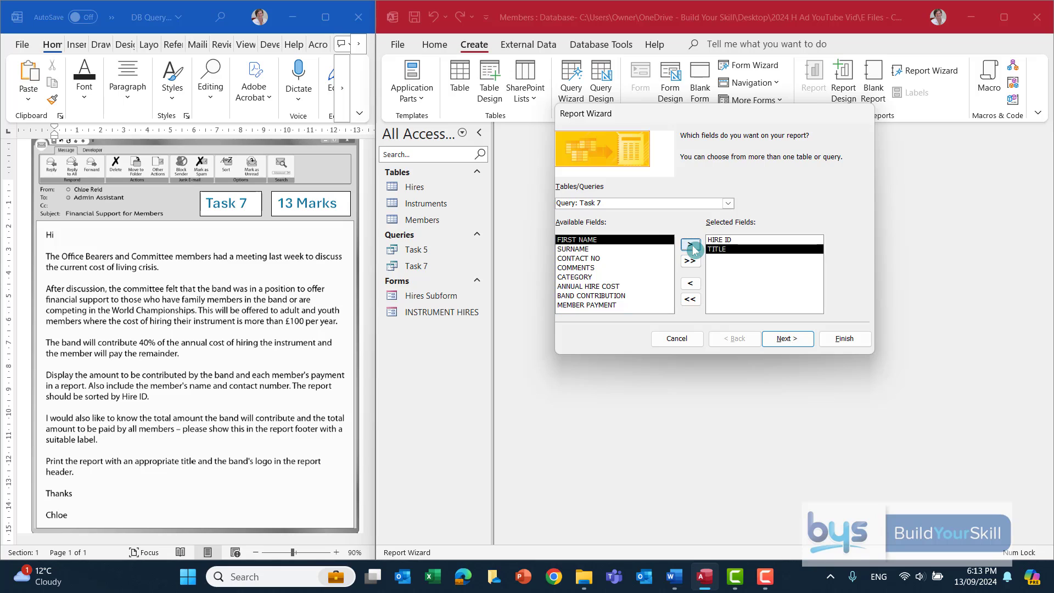
{"action": "left_click", "coordinate": [691, 245]}
{"action": "left_click", "coordinate": [691, 245]}
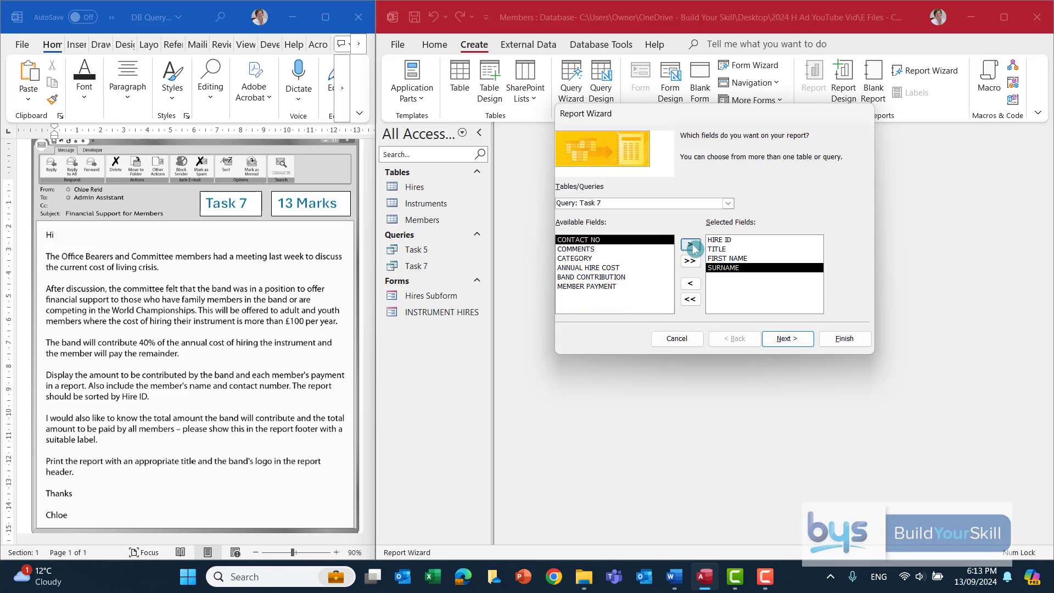
{"action": "left_click", "coordinate": [691, 245]}
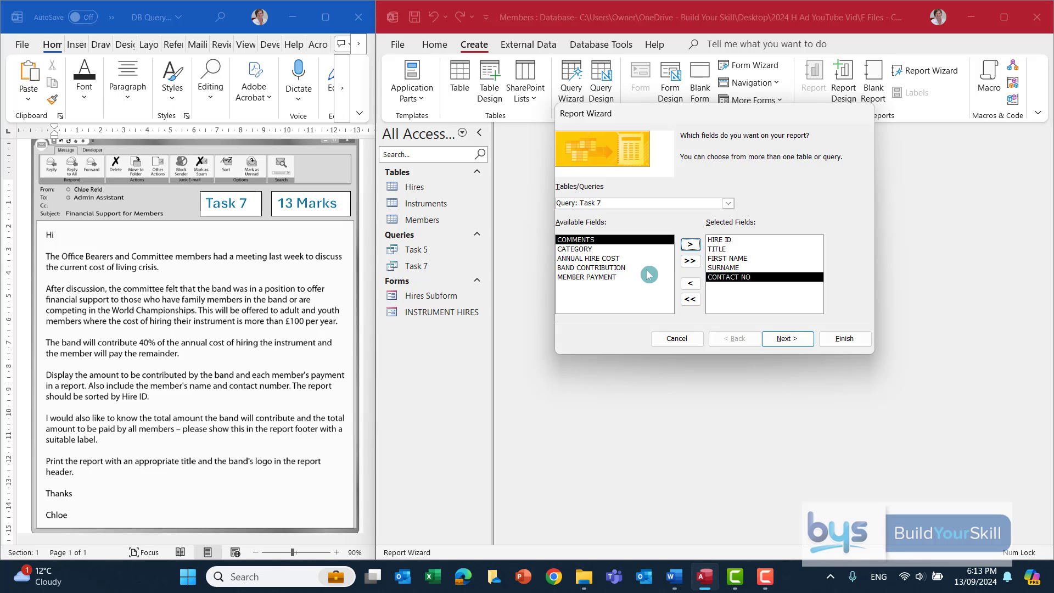
{"action": "left_click", "coordinate": [622, 270]}
{"action": "left_click", "coordinate": [689, 245]}
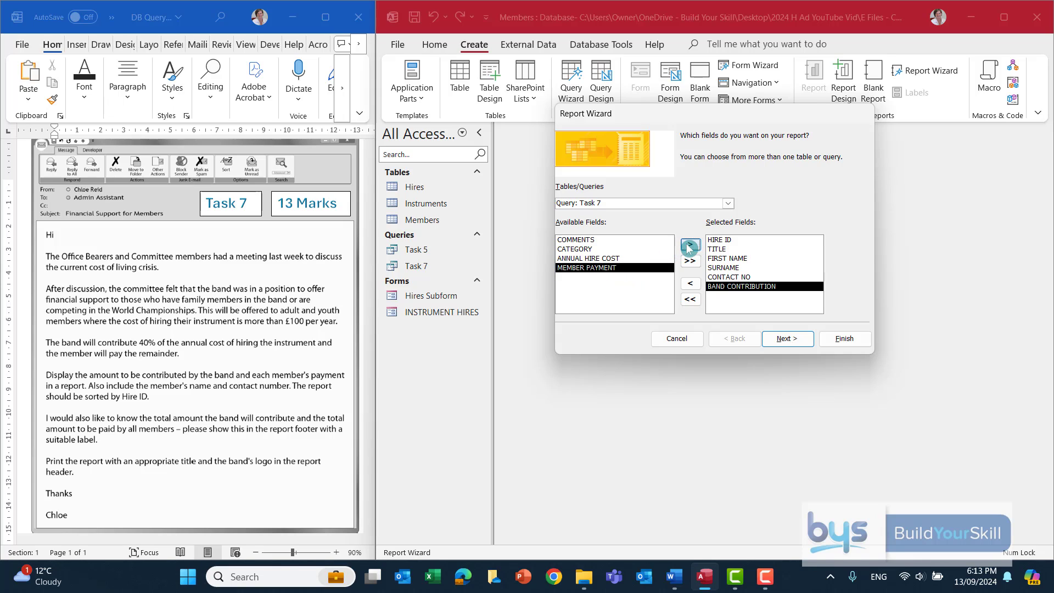
{"action": "left_click", "coordinate": [683, 247]}
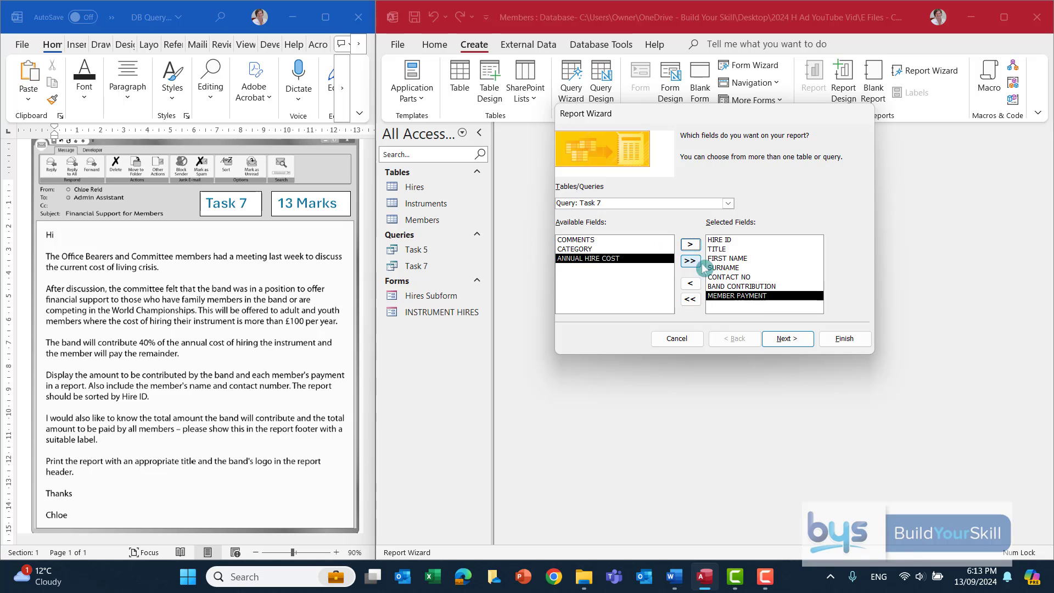
Step: Add HIRE ID as the report's grouping level and continue to sorting
{"action": "left_click", "coordinate": [788, 342]}
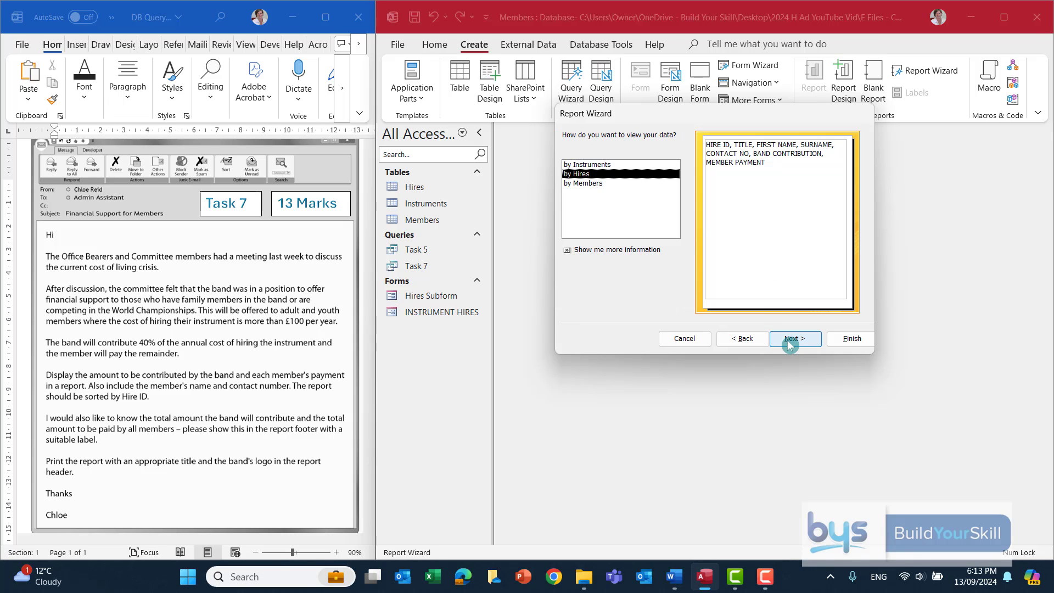
{"action": "left_click", "coordinate": [790, 343]}
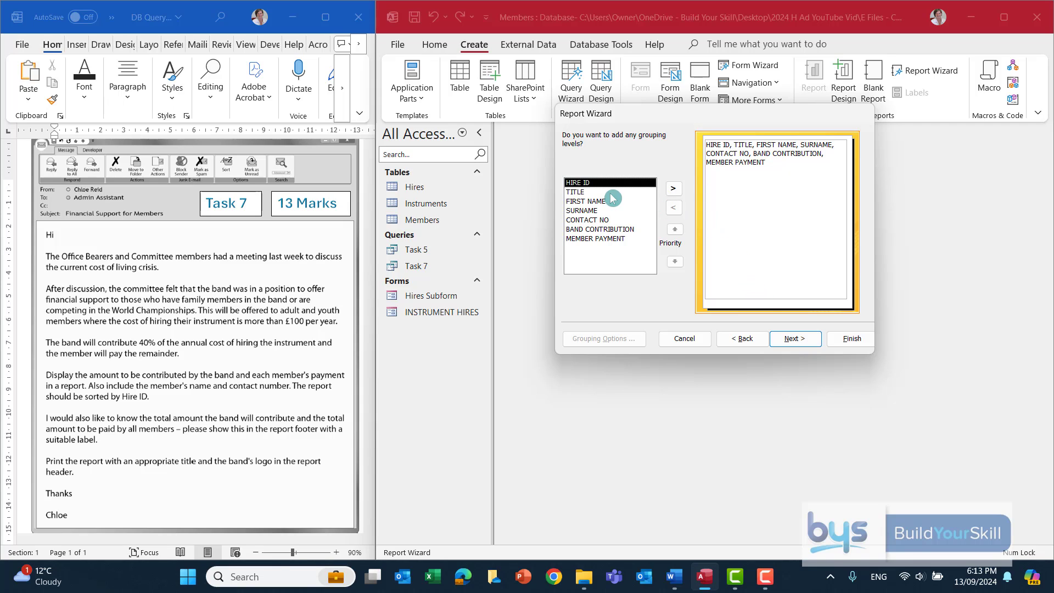
{"action": "left_click", "coordinate": [674, 188]}
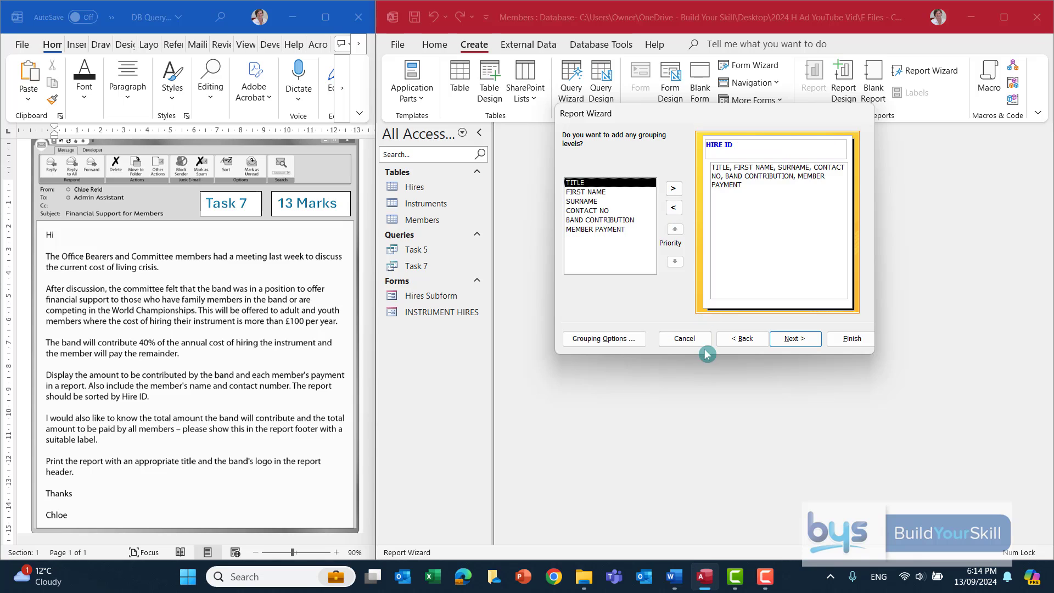
{"action": "left_click", "coordinate": [797, 340]}
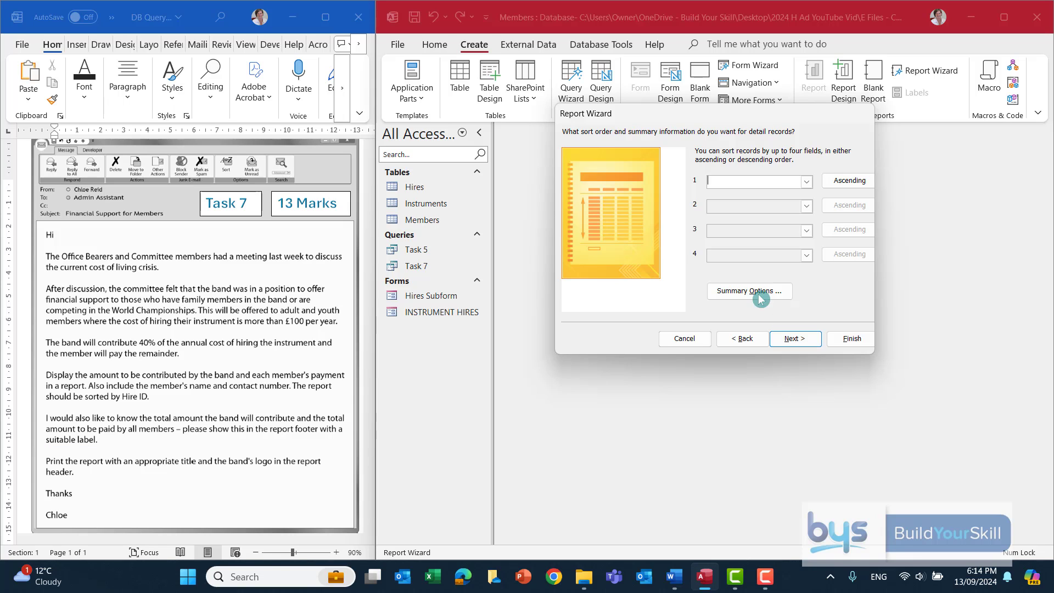
Step: Set Sum totals for BAND CONTRIBUTION and MEMBER PAYMENT and choose the Block layout
{"action": "left_click", "coordinate": [738, 293]}
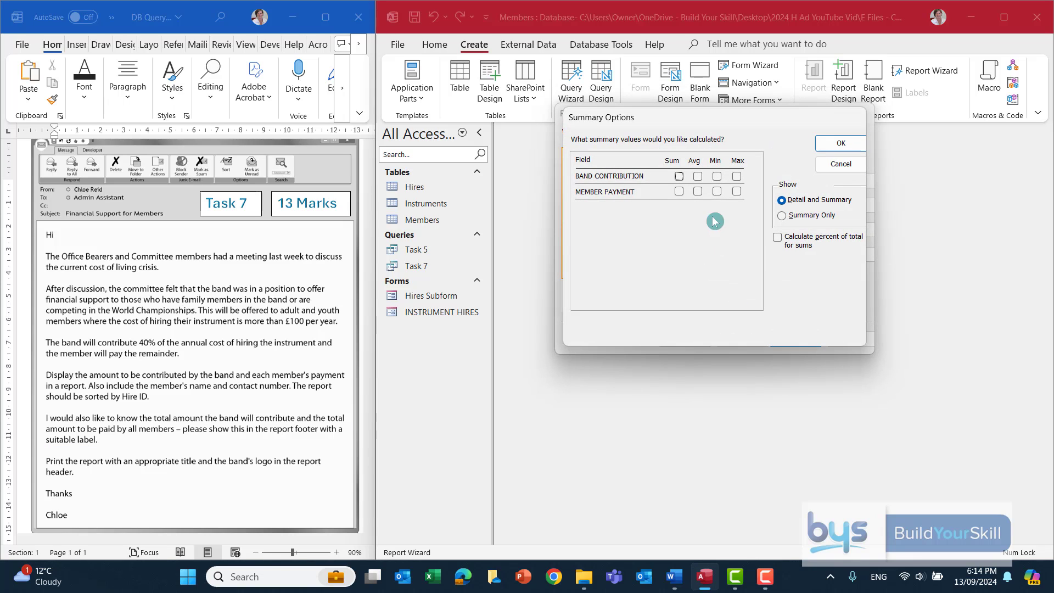
{"action": "left_click", "coordinate": [680, 176]}
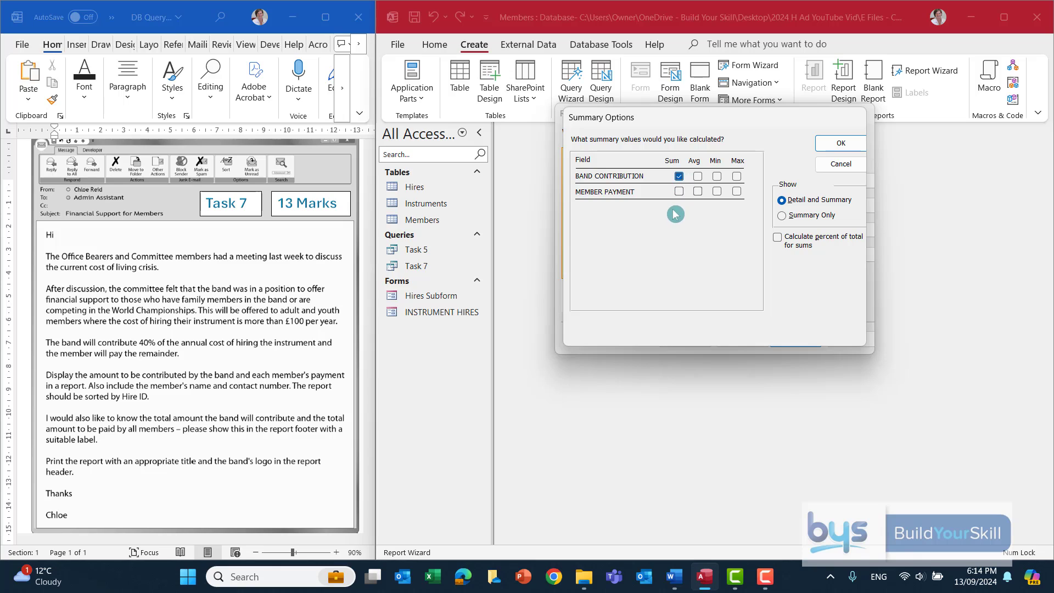
{"action": "left_click", "coordinate": [679, 191]}
{"action": "left_click", "coordinate": [833, 147]}
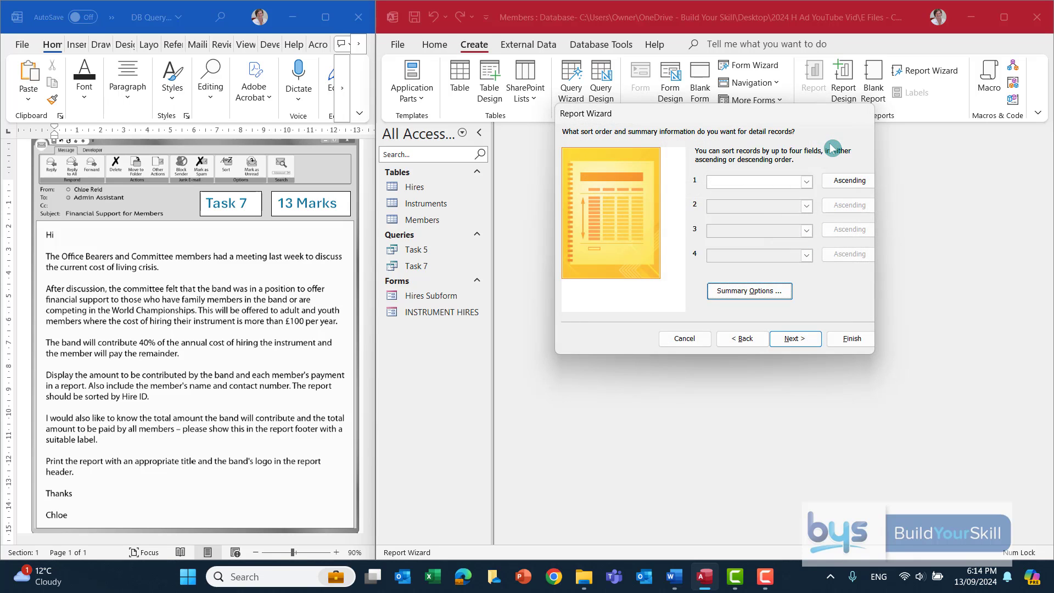
{"action": "left_click", "coordinate": [805, 346]}
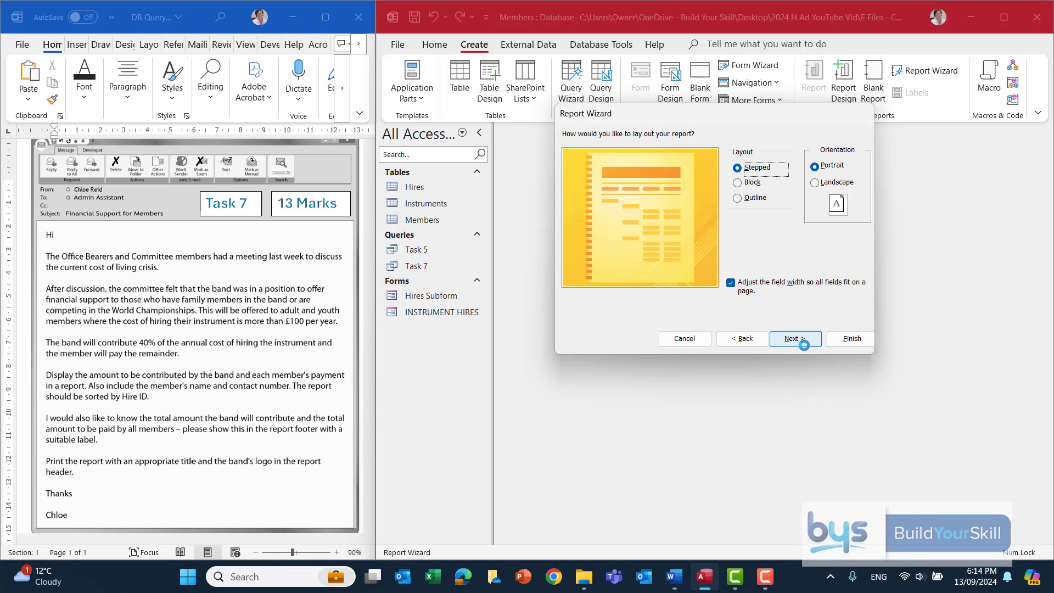
{"action": "left_click", "coordinate": [740, 184]}
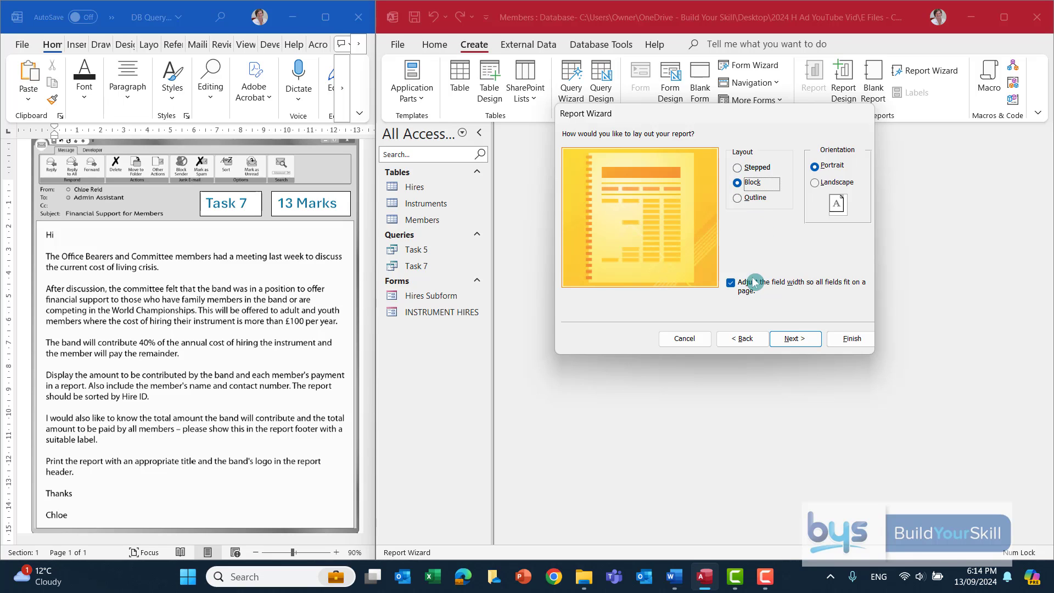
Step: Replace the title 'Hires' with 'YOUTH AND ADULT MEMBERS ENTITLED TO FINANCIAL SUPPORT' and finish the wizard
{"action": "left_click", "coordinate": [793, 338]}
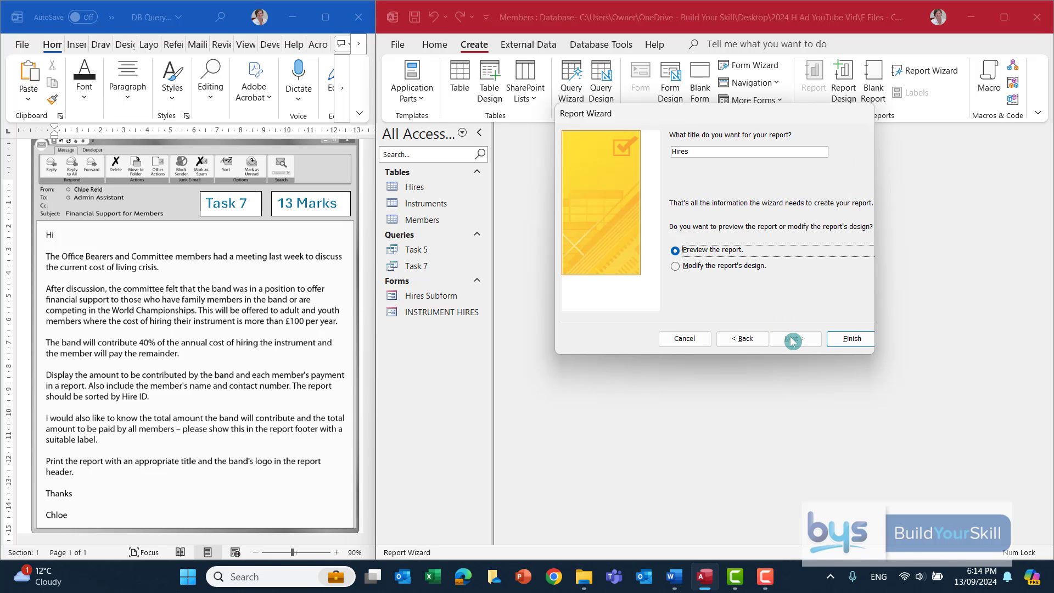
{"action": "left_click_drag", "start_coordinate": [707, 153], "coordinate": [666, 156]}
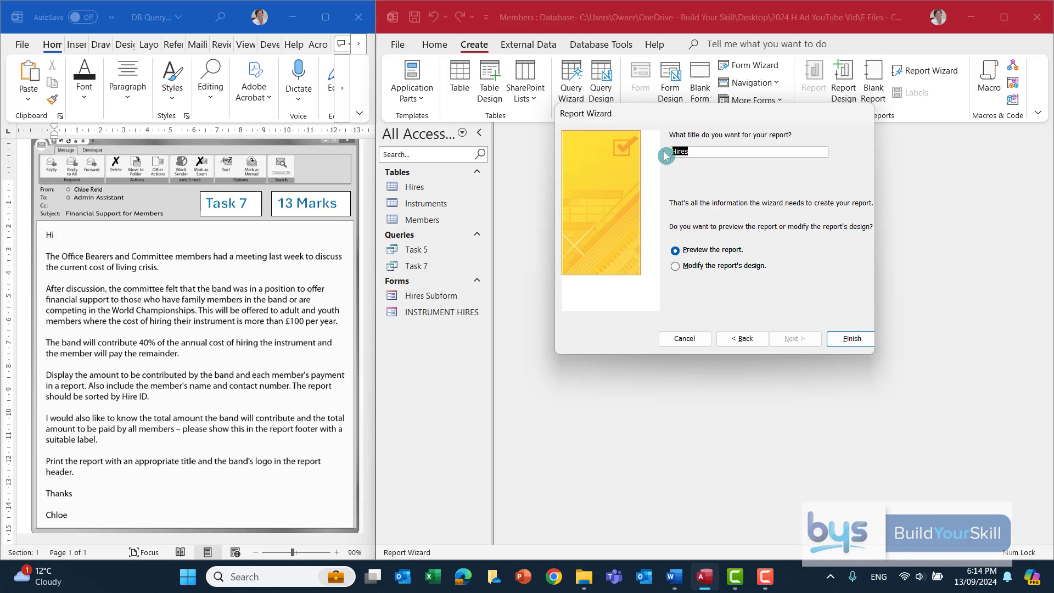
{"action": "key", "text": "Caps_Lock"}
{"action": "type", "text": "YOUTH AND ADULT MEMBERS ENTITLED"}
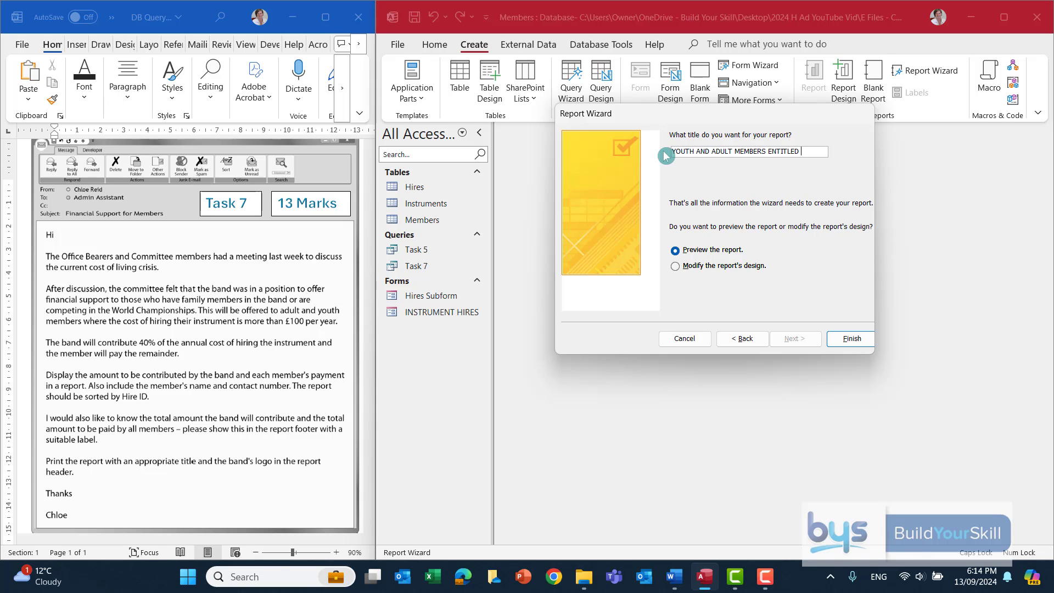
{"action": "type", "text": " TO FINANCI"}
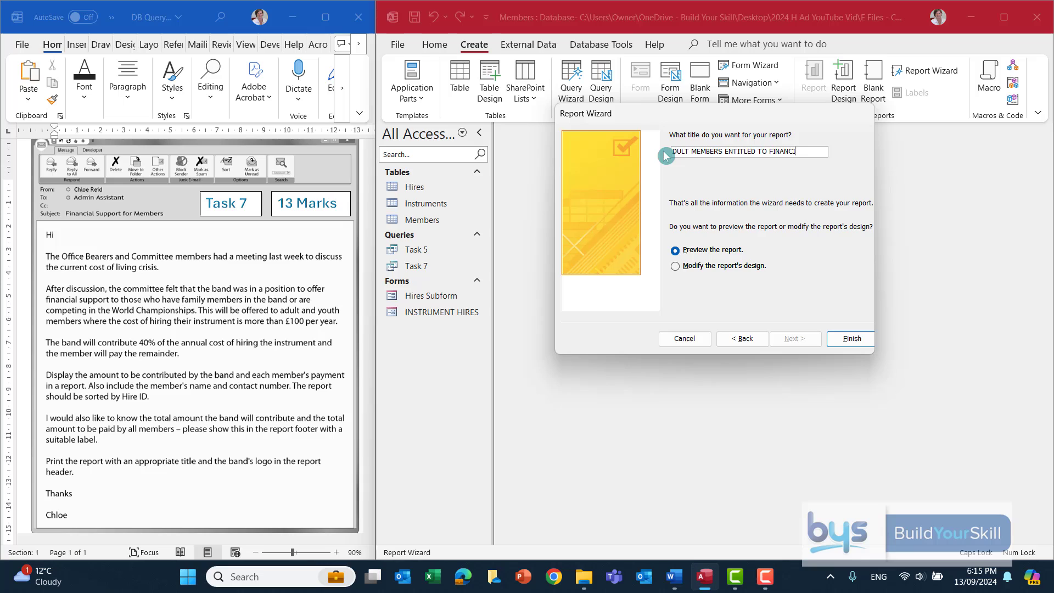
{"action": "type", "text": "AL SUPPORT"}
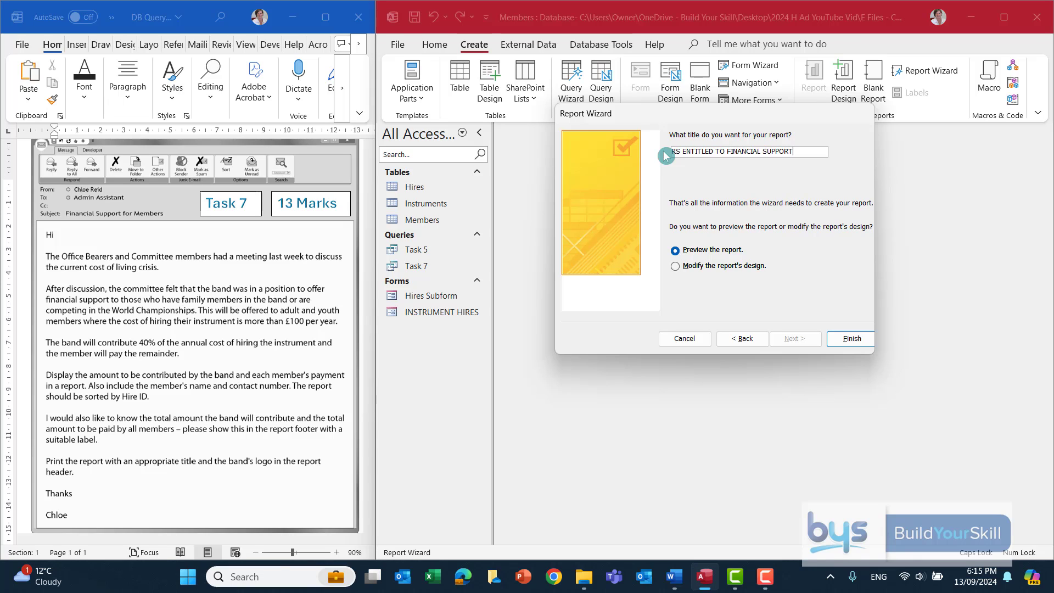
{"action": "left_click", "coordinate": [851, 339]}
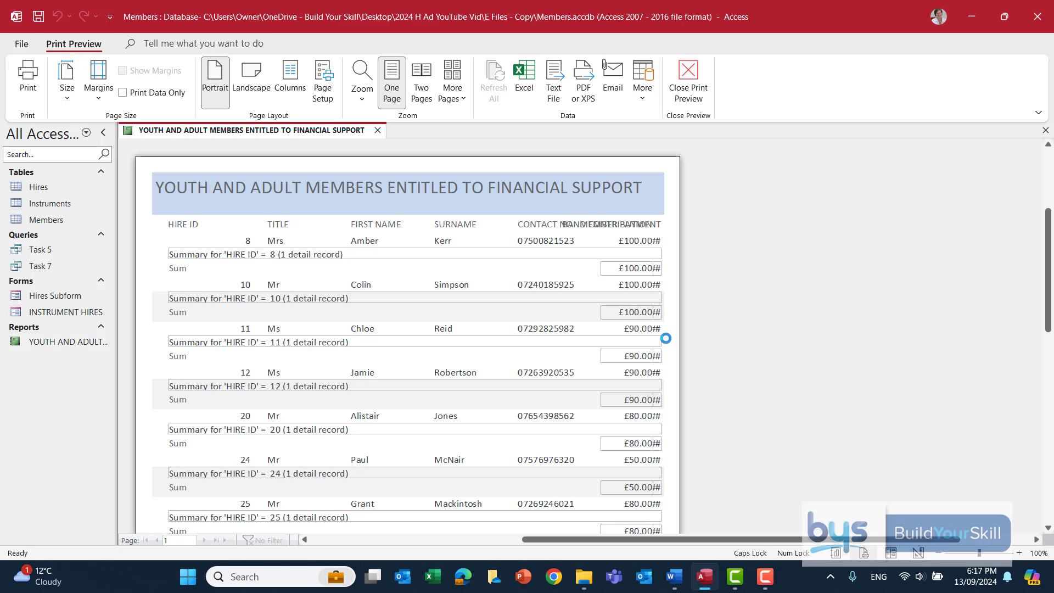
Step: Close Print Preview to show the report in Layout View
{"action": "left_click", "coordinate": [28, 82]}
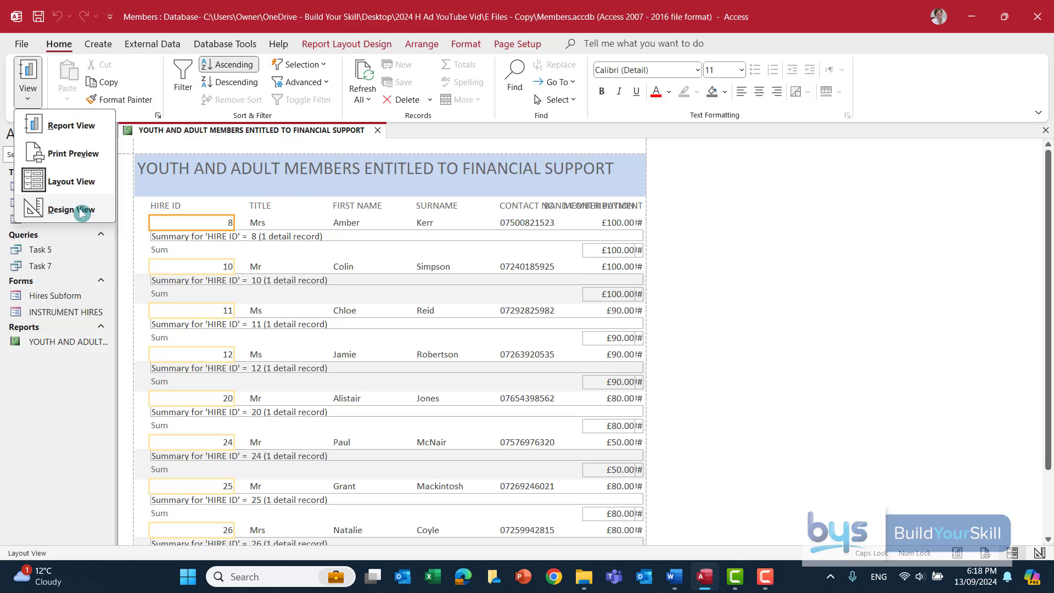
Step: In Design View, delete the Sum label and all subtotal boxes from the HIRE ID Footer
{"action": "left_click", "coordinate": [82, 213]}
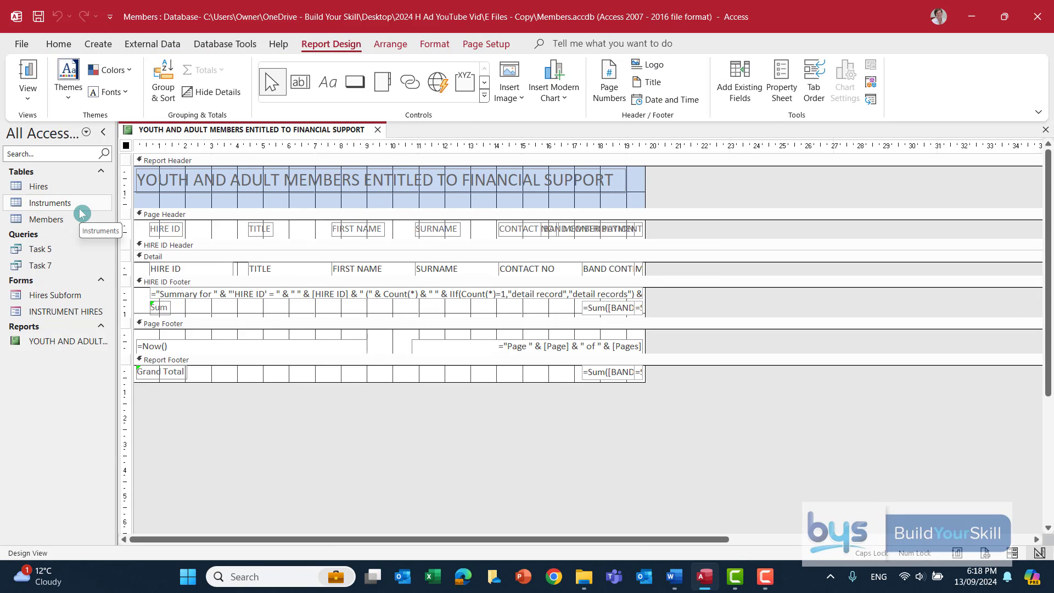
{"action": "left_click", "coordinate": [204, 295]}
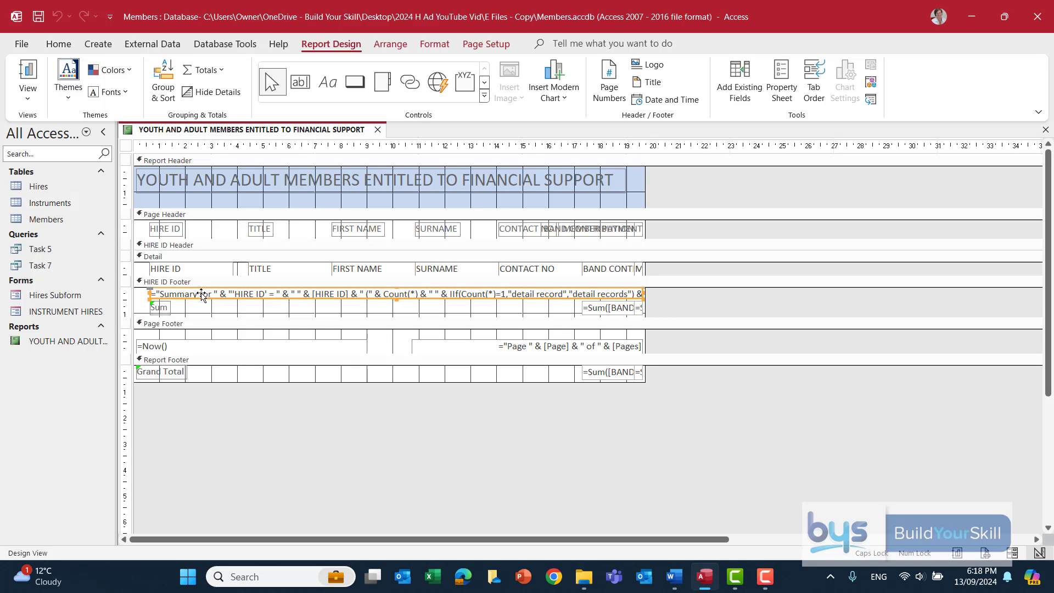
{"action": "key", "text": "Delete"}
{"action": "left_click_drag", "start_coordinate": [134, 306], "coordinate": [155, 308]}
{"action": "key", "text": "Delete"}
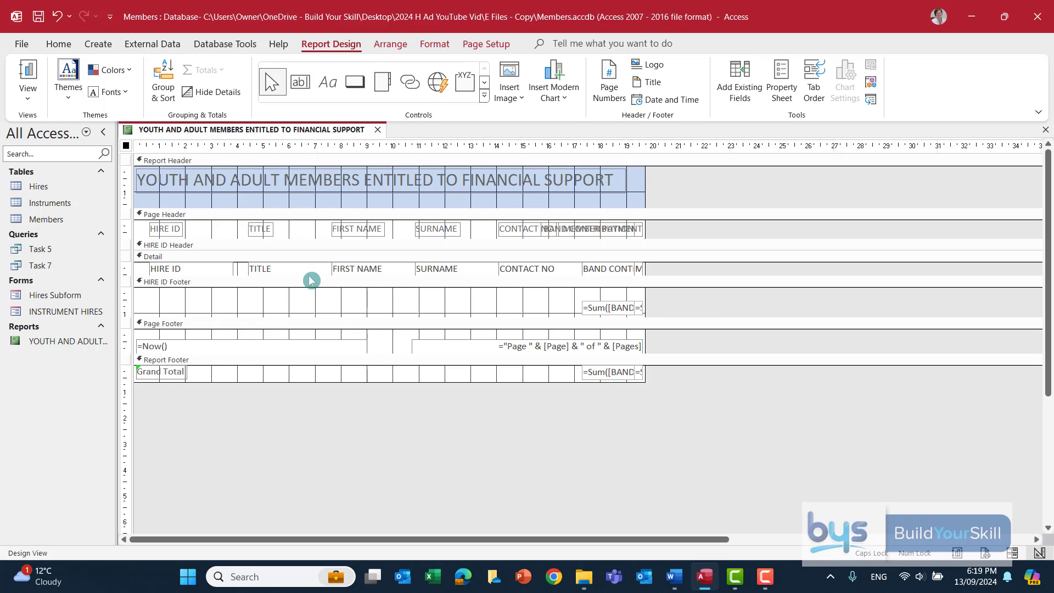
{"action": "left_click", "coordinate": [604, 309]}
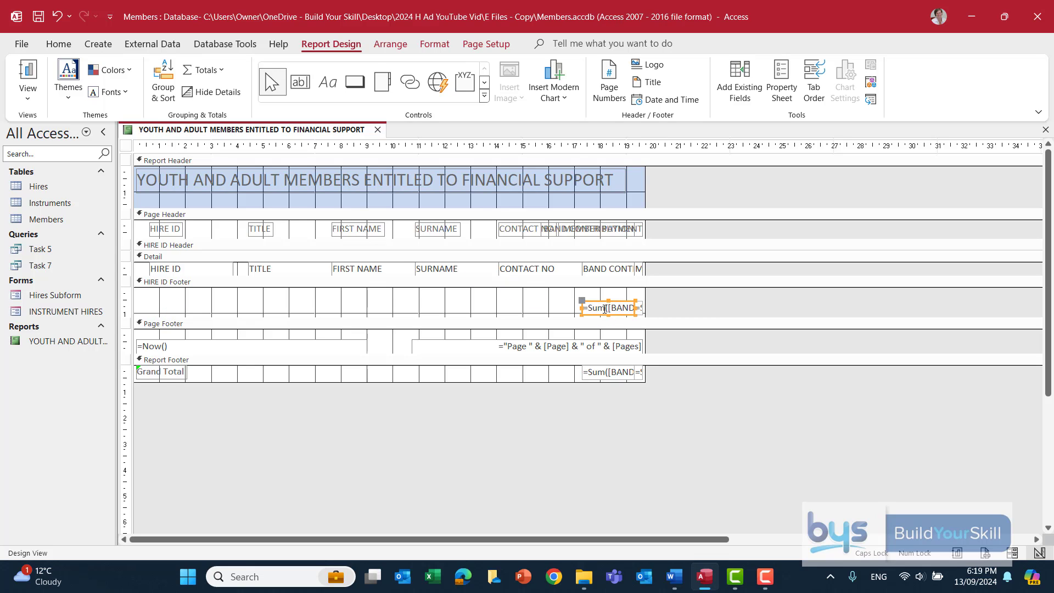
{"action": "key", "text": "Delete"}
{"action": "left_click", "coordinate": [638, 311]}
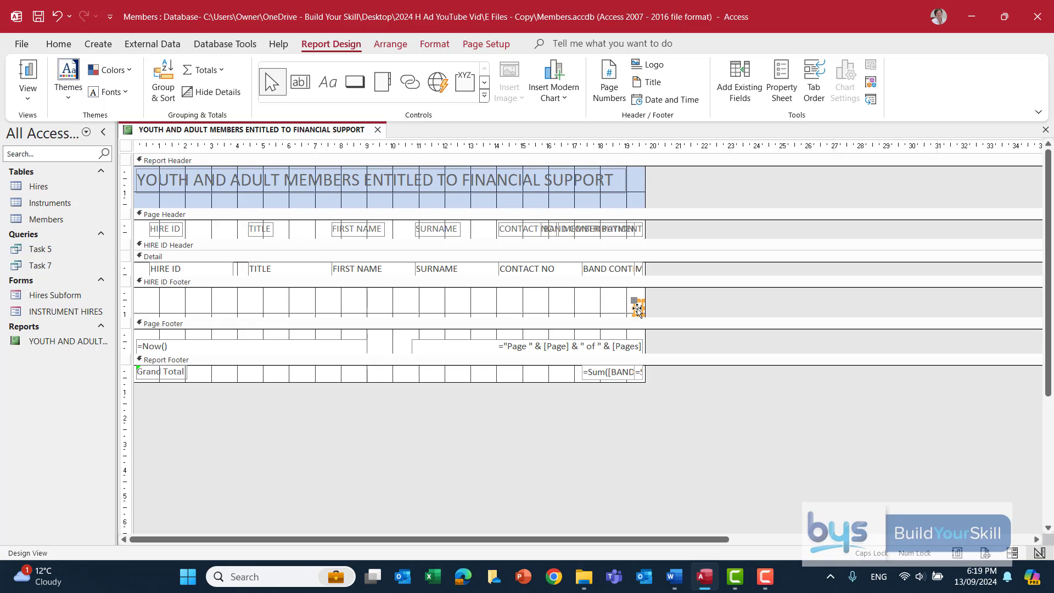
{"action": "key", "text": "Delete"}
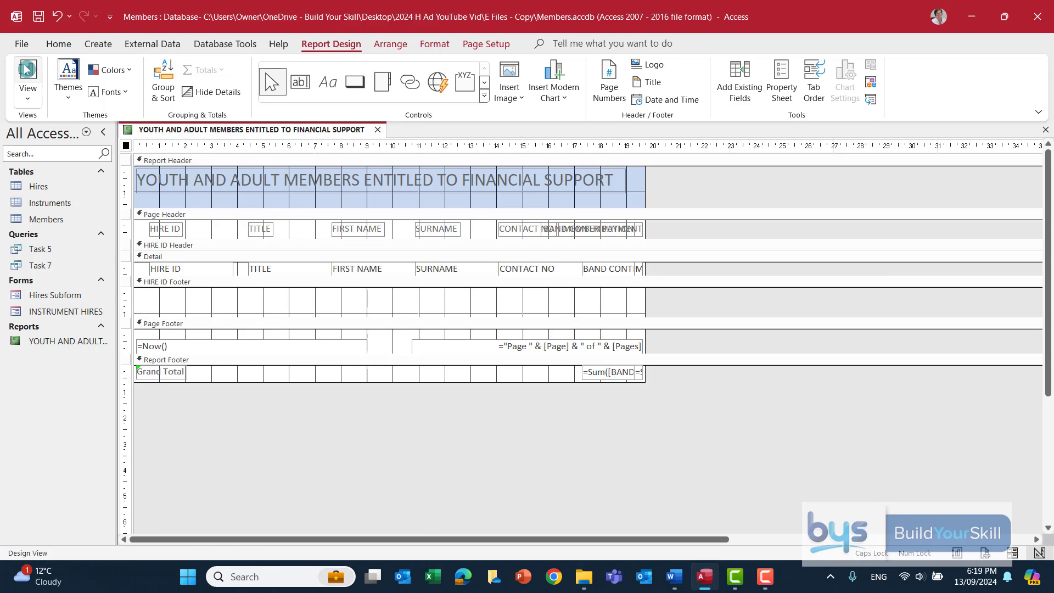
Step: View the report in Report View and check the £670.00 Grand Total and footer
{"action": "left_click", "coordinate": [27, 68]}
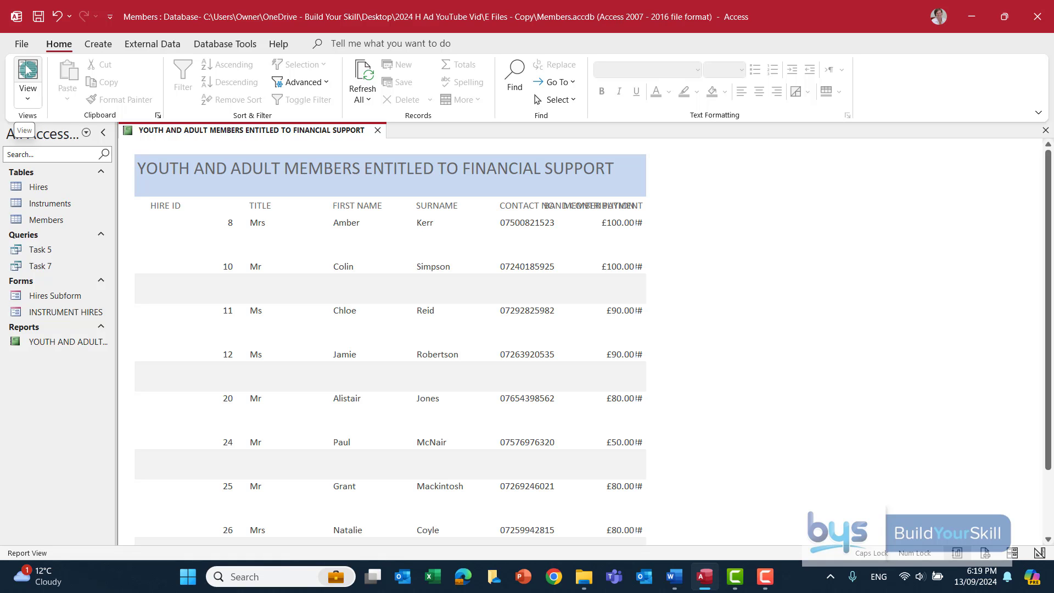
{"action": "scroll", "coordinate": [426, 352], "scroll_direction": "down", "scroll_amount": 3}
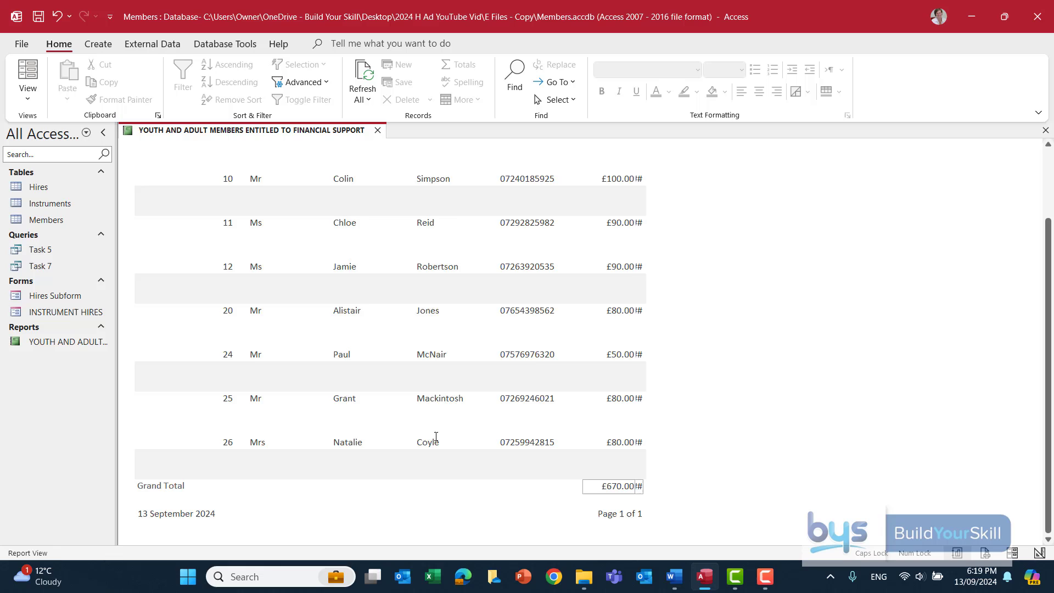
{"action": "scroll", "coordinate": [436, 436], "scroll_direction": "up", "scroll_amount": 3}
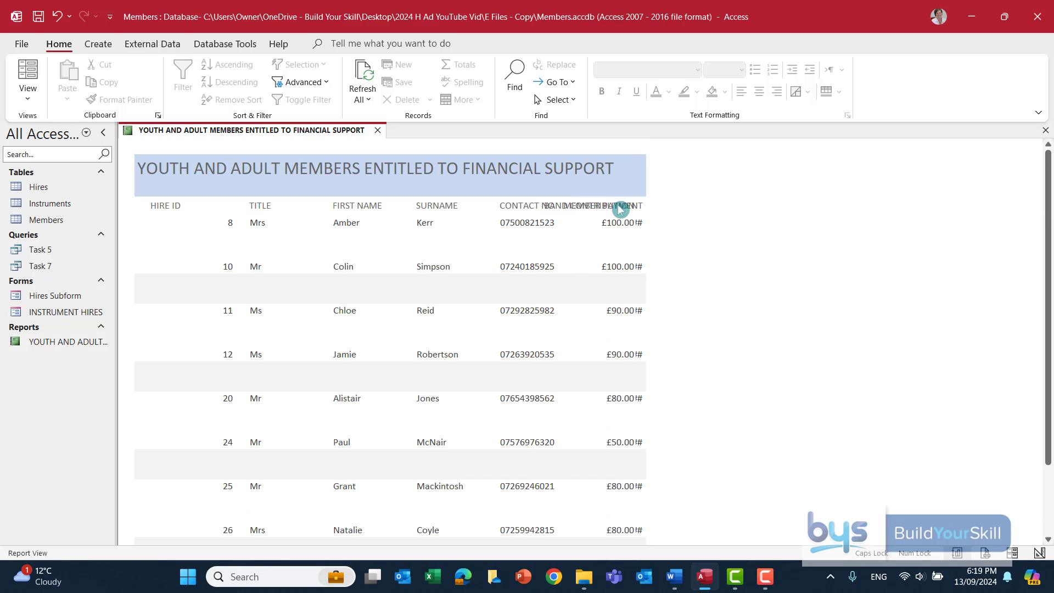
Step: Widen the report, move the MEMBER PAYMENT heading right and widen its field, then preview
{"action": "left_click", "coordinate": [15, 98]}
{"action": "left_click", "coordinate": [59, 209]}
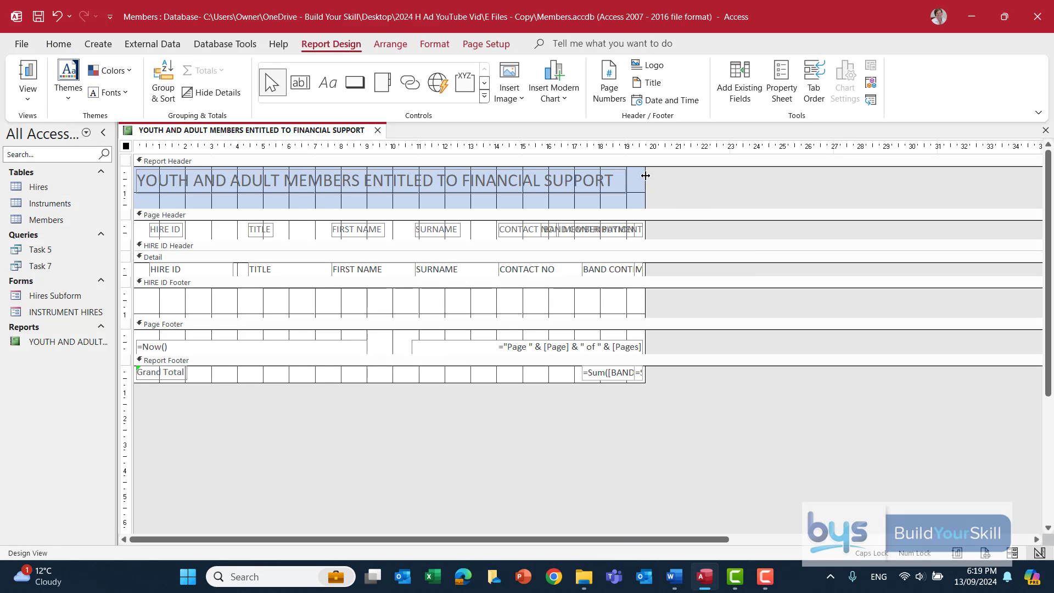
{"action": "left_click_drag", "start_coordinate": [646, 175], "coordinate": [713, 176]}
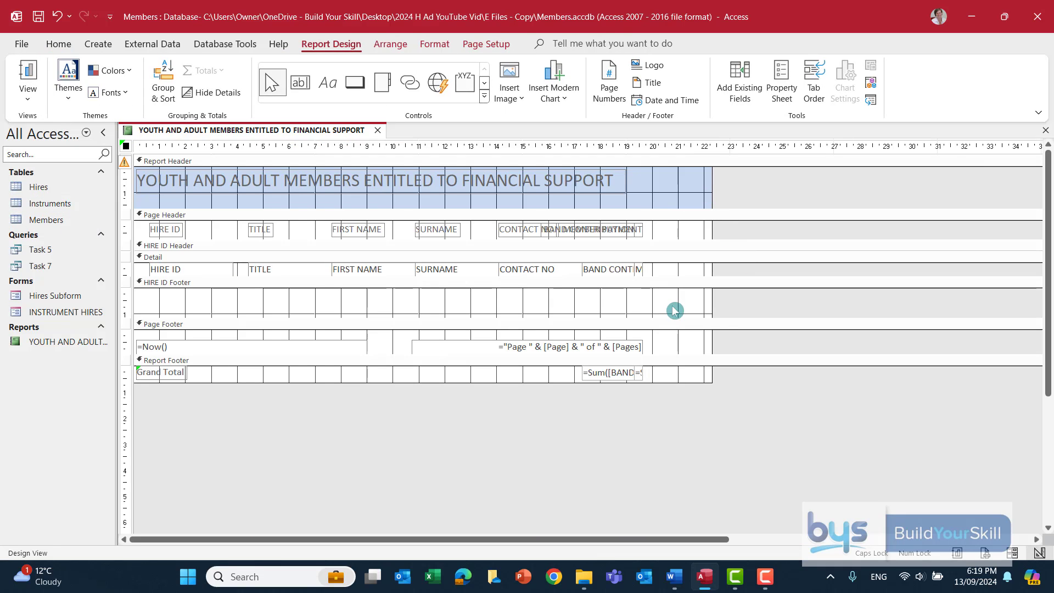
{"action": "left_click", "coordinate": [617, 231]}
{"action": "left_click_drag", "start_coordinate": [616, 225], "coordinate": [684, 225]}
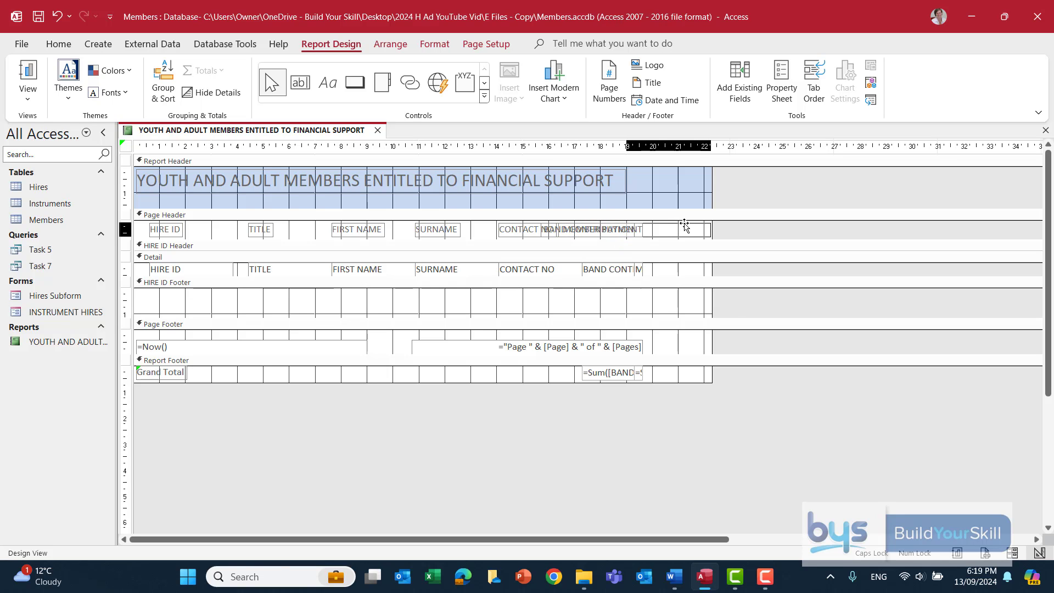
{"action": "left_click", "coordinate": [646, 272]}
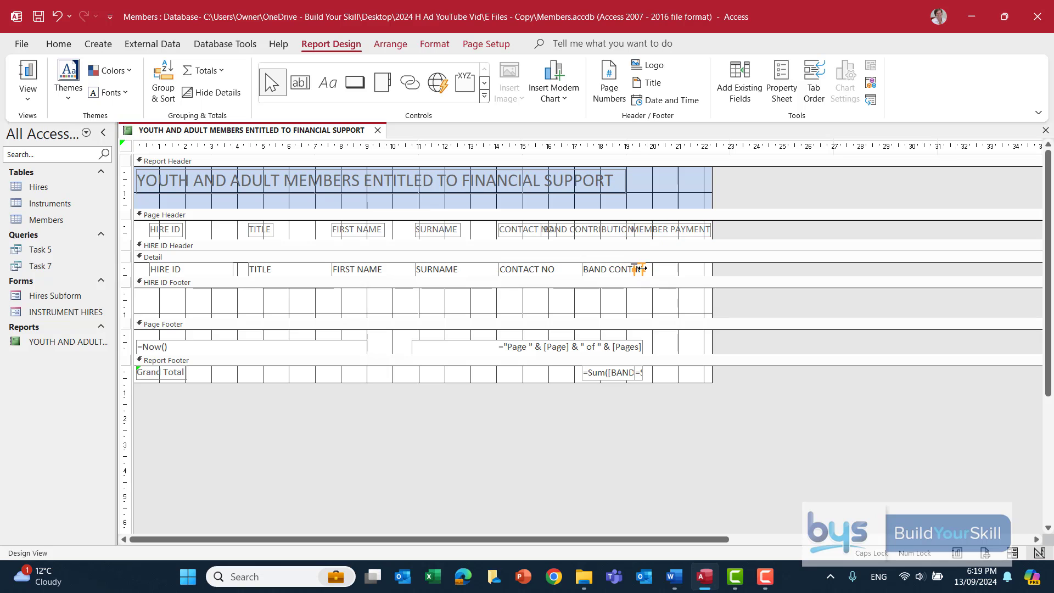
{"action": "left_click_drag", "start_coordinate": [642, 271], "coordinate": [709, 269]}
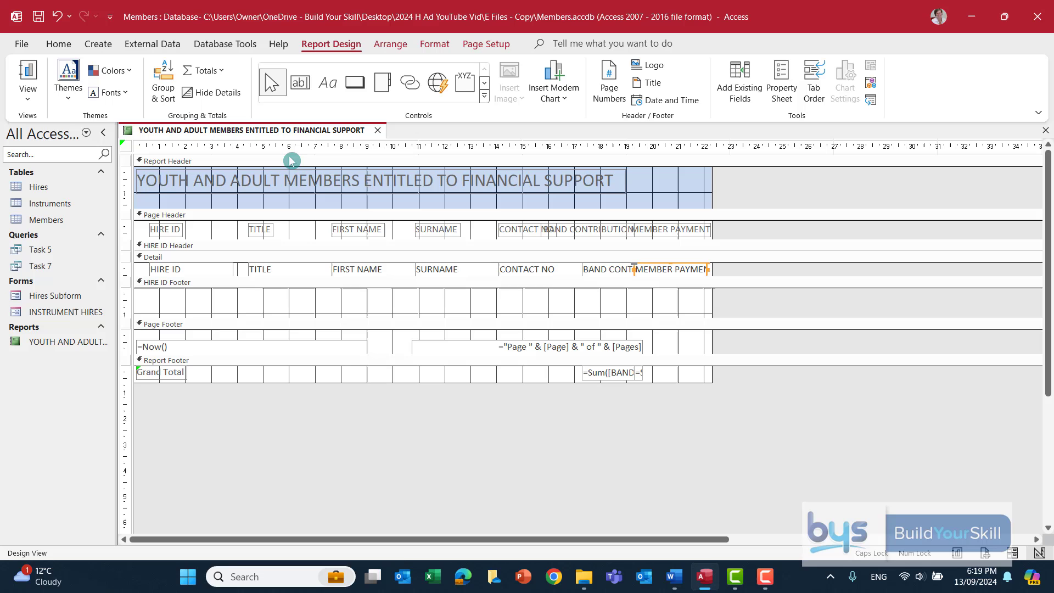
{"action": "left_click", "coordinate": [28, 70]}
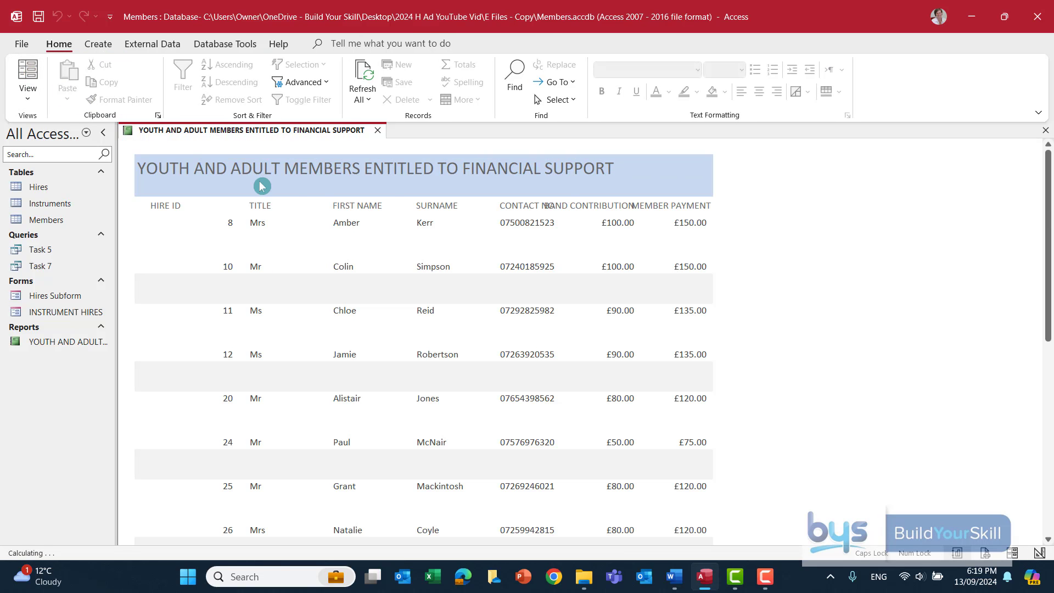
Step: Widen the report further and realign the MEMBER PAYMENT and BAND CONTRIBUTION headings and fields
{"action": "left_click", "coordinate": [31, 103]}
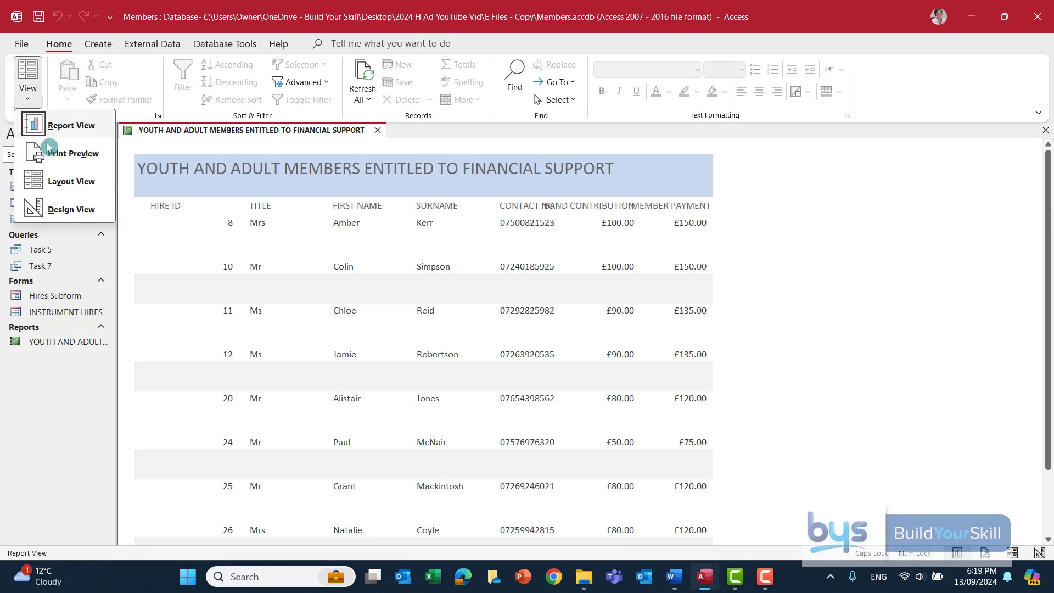
{"action": "left_click", "coordinate": [69, 208]}
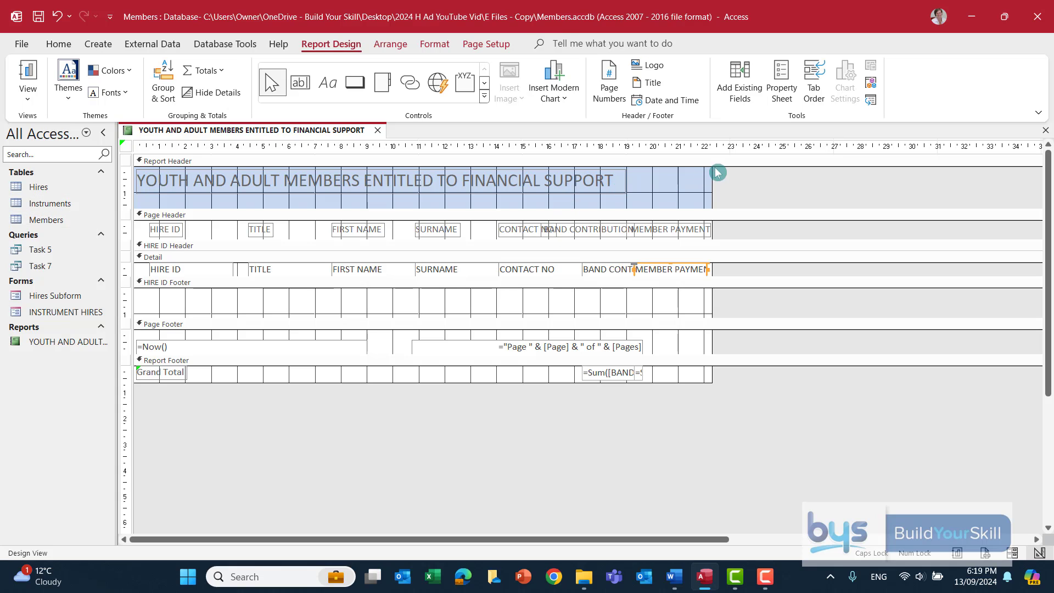
{"action": "left_click_drag", "start_coordinate": [712, 172], "coordinate": [766, 193]}
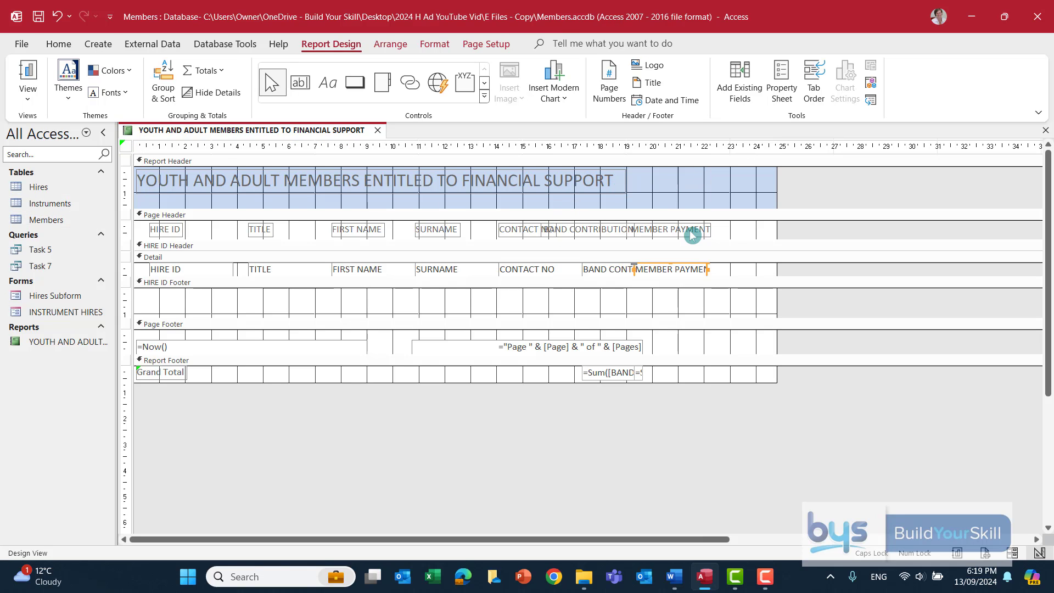
{"action": "left_click_drag", "start_coordinate": [690, 233], "coordinate": [734, 230]}
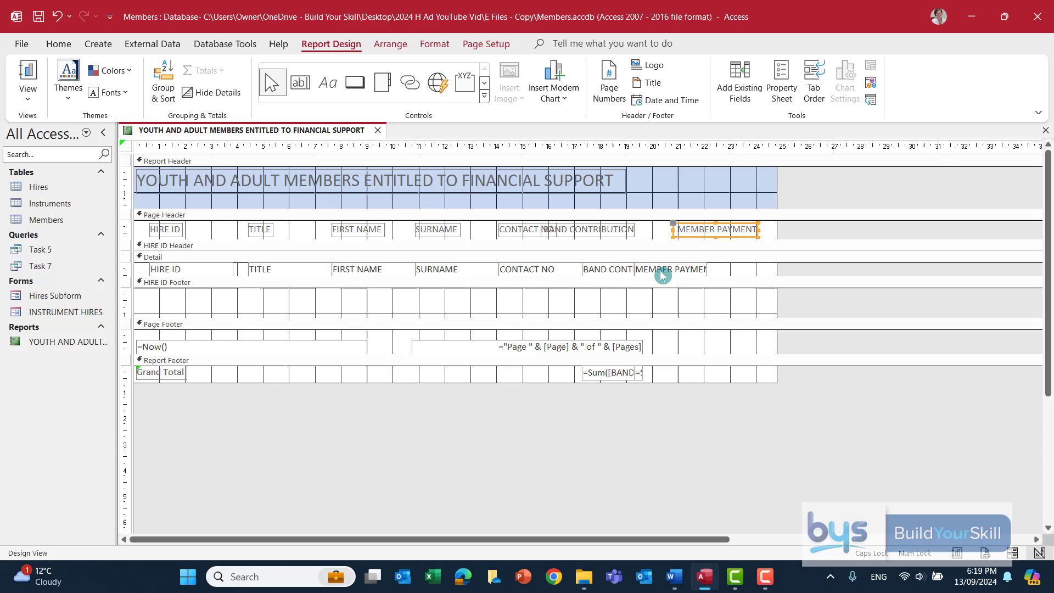
{"action": "left_click_drag", "start_coordinate": [666, 271], "coordinate": [708, 271]}
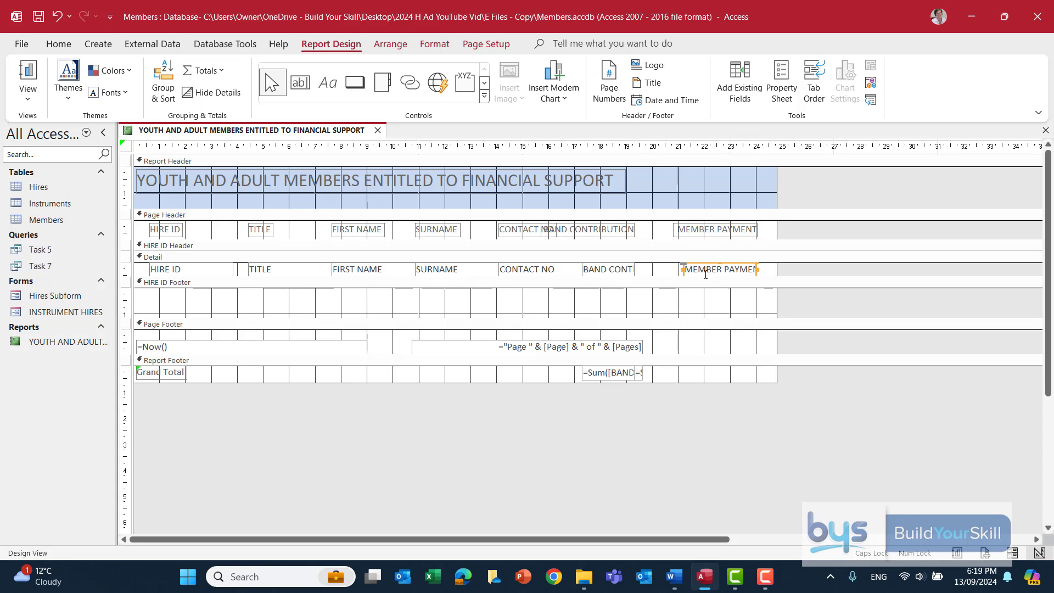
{"action": "left_click_drag", "start_coordinate": [602, 237], "coordinate": [627, 233]}
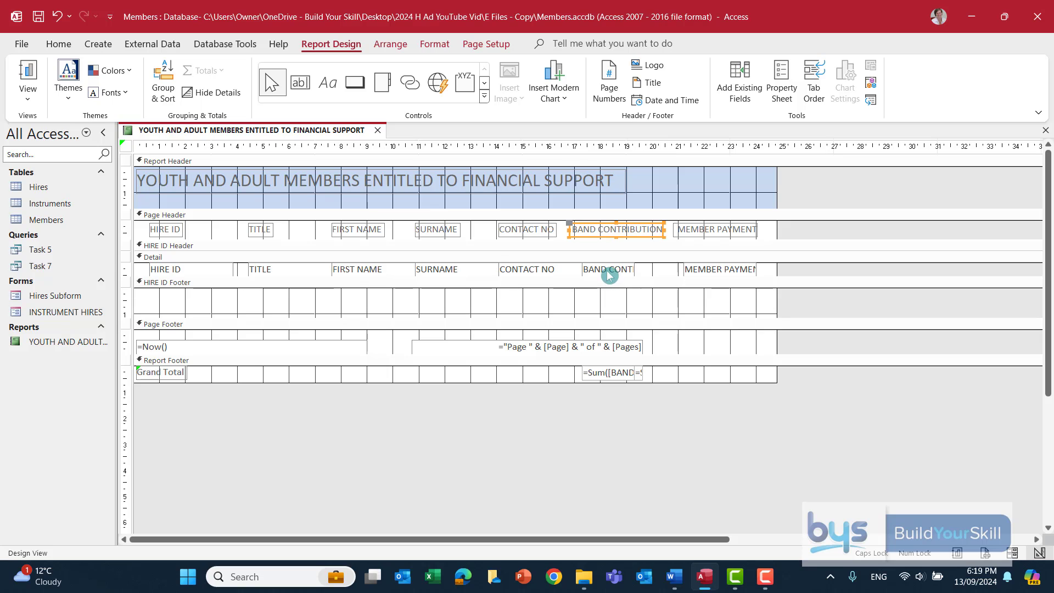
{"action": "left_click_drag", "start_coordinate": [609, 275], "coordinate": [634, 271]}
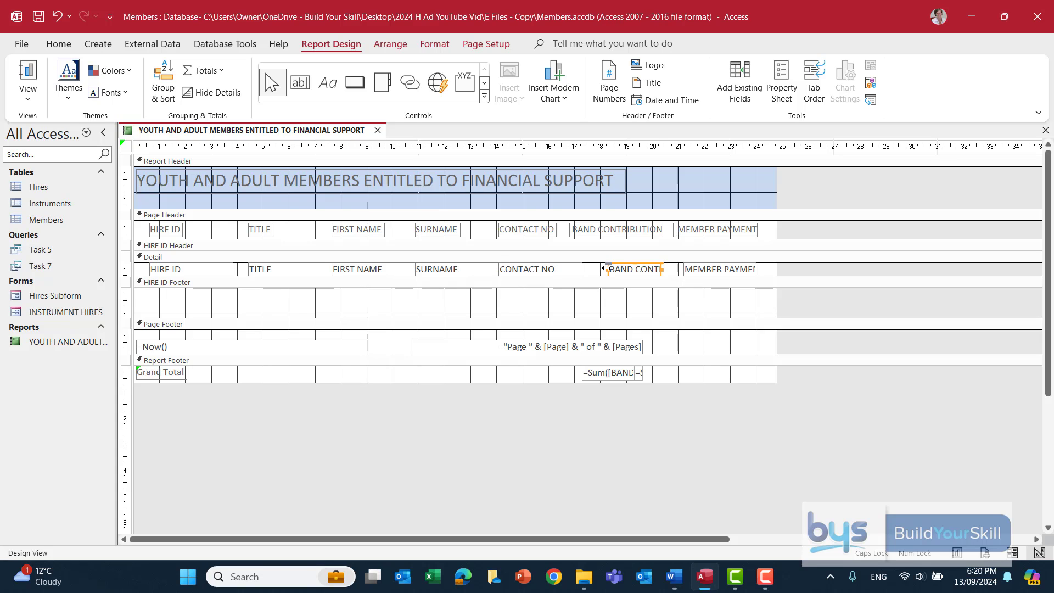
{"action": "left_click_drag", "start_coordinate": [607, 268], "coordinate": [577, 268]}
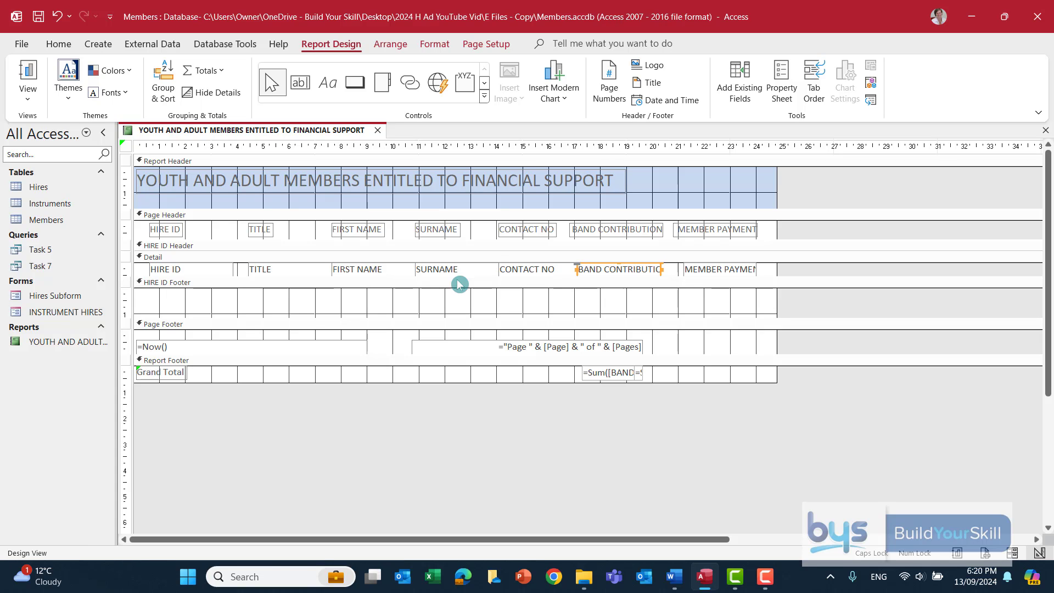
{"action": "left_click", "coordinate": [29, 70]}
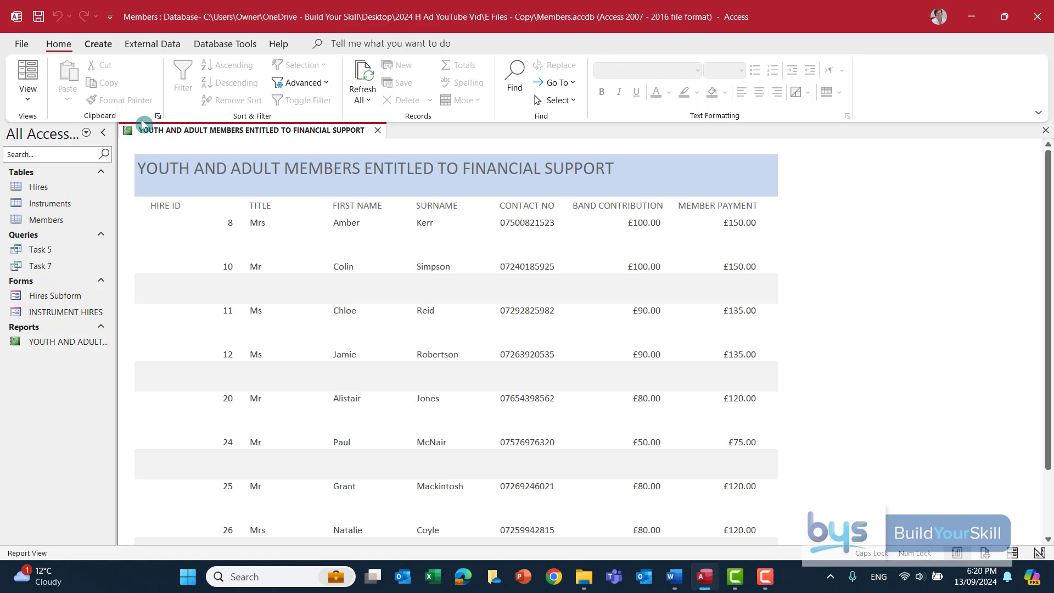
{"action": "scroll", "coordinate": [147, 127], "scroll_direction": "down", "scroll_amount": 4}
{"action": "scroll", "coordinate": [229, 272], "scroll_direction": "down", "scroll_amount": 2}
{"action": "scroll", "coordinate": [229, 271], "scroll_direction": "down", "scroll_amount": 2}
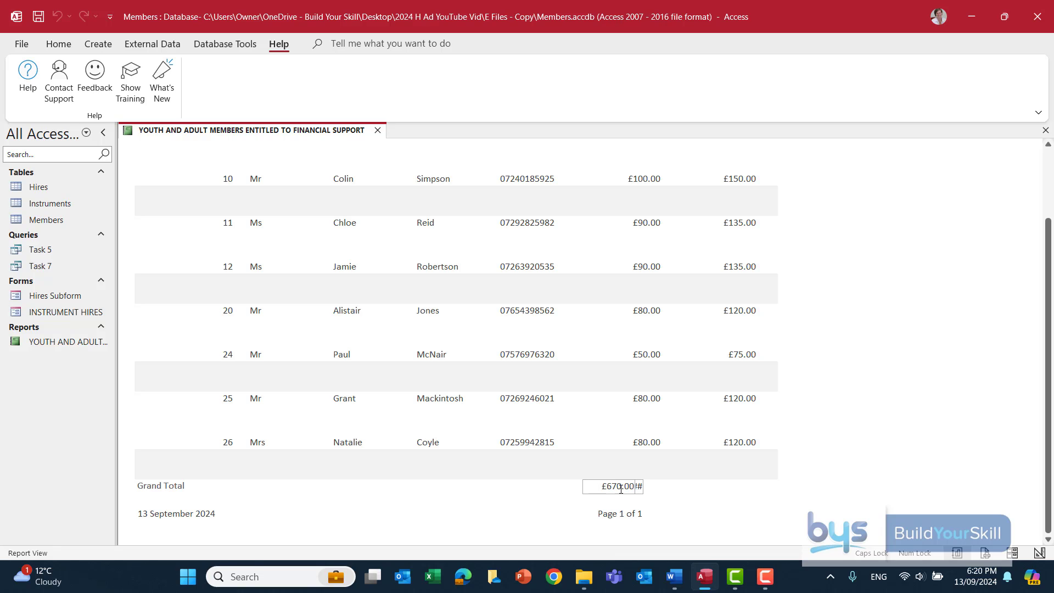
{"action": "left_click", "coordinate": [641, 488]}
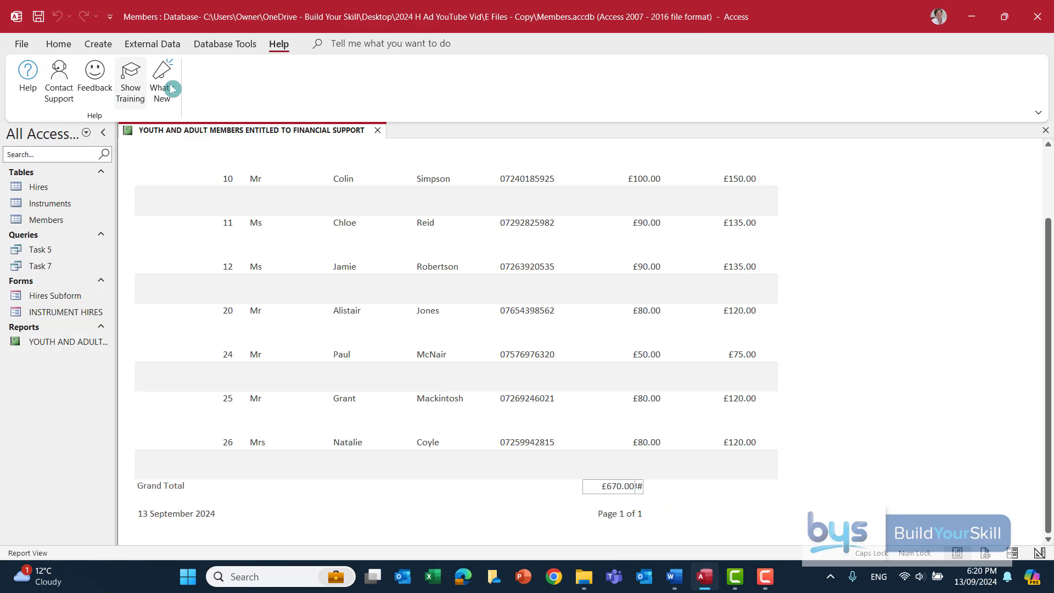
Step: In Design View, resize the hidden =Sum([MEMBER PAYMENT]) box to sit under its column
{"action": "left_click", "coordinate": [58, 44]}
{"action": "left_click", "coordinate": [25, 90]}
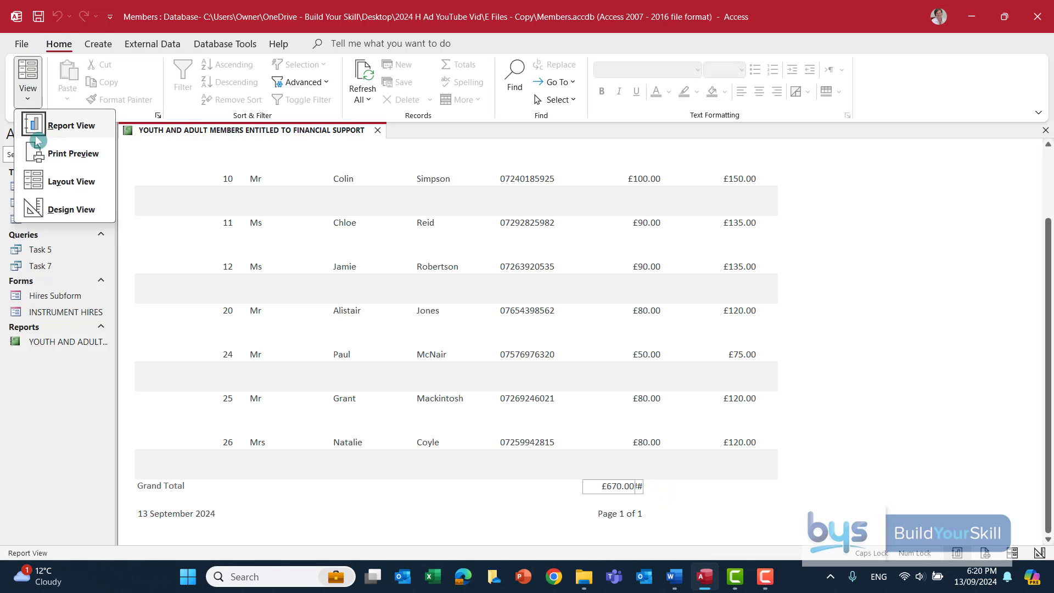
{"action": "left_click", "coordinate": [66, 209]}
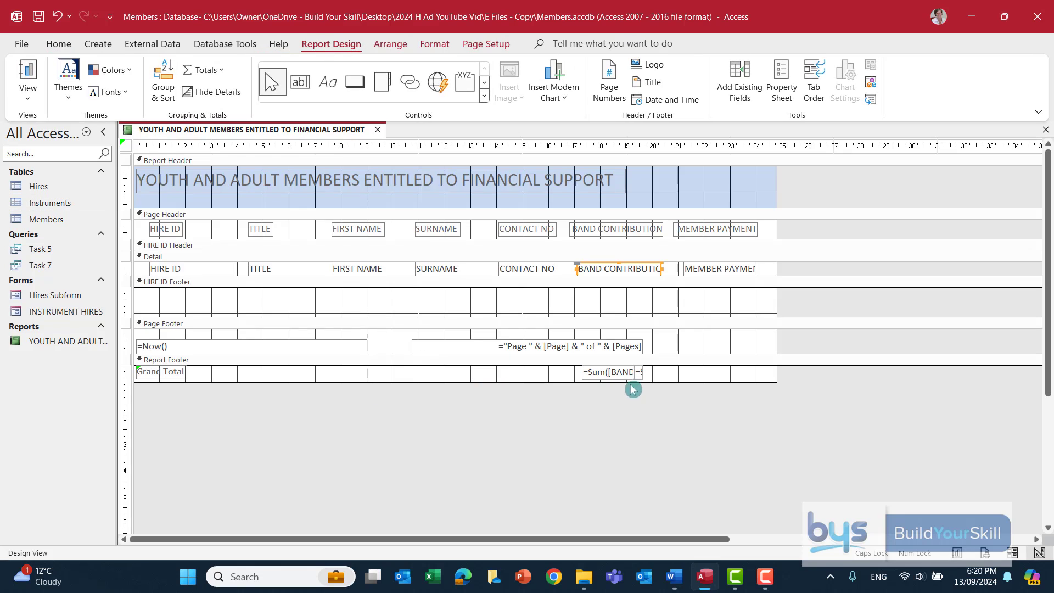
{"action": "left_click", "coordinate": [639, 373]}
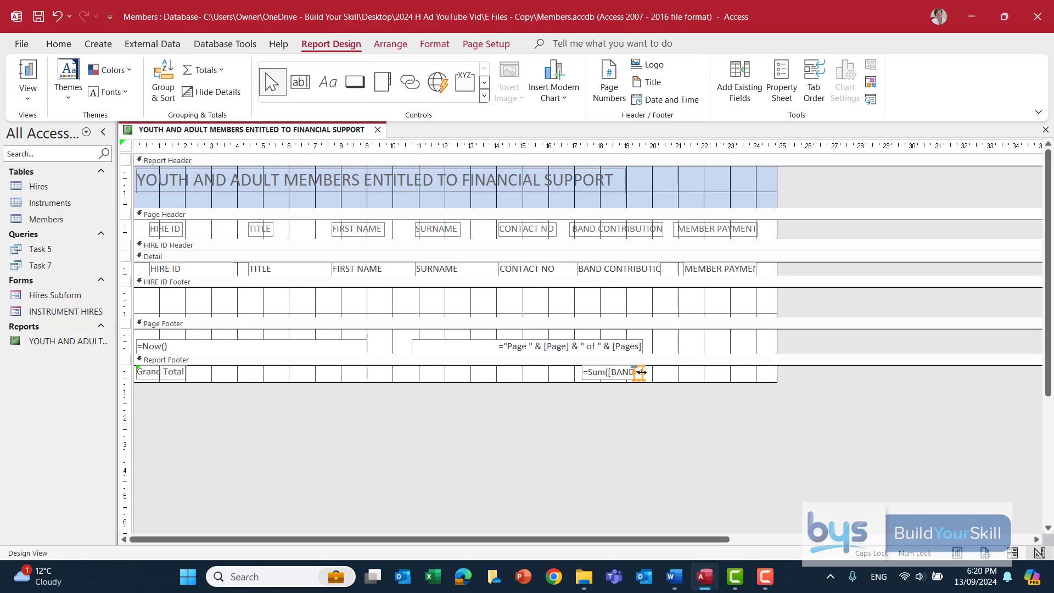
{"action": "left_click_drag", "start_coordinate": [641, 373], "coordinate": [761, 373]}
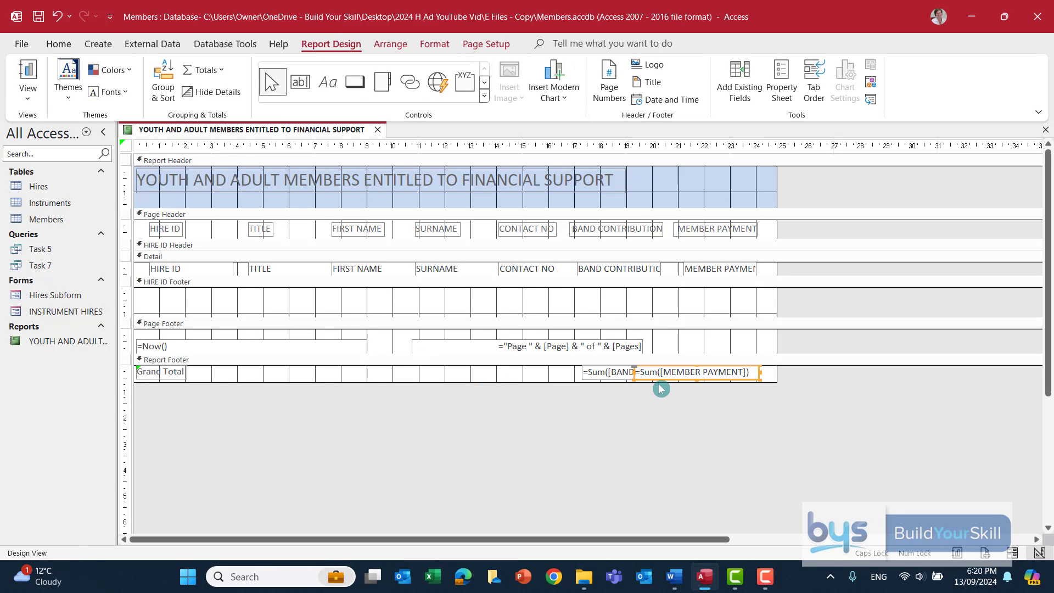
{"action": "left_click_drag", "start_coordinate": [636, 373], "coordinate": [659, 372]}
{"action": "left_click", "coordinate": [626, 375]}
{"action": "left_click", "coordinate": [20, 59]}
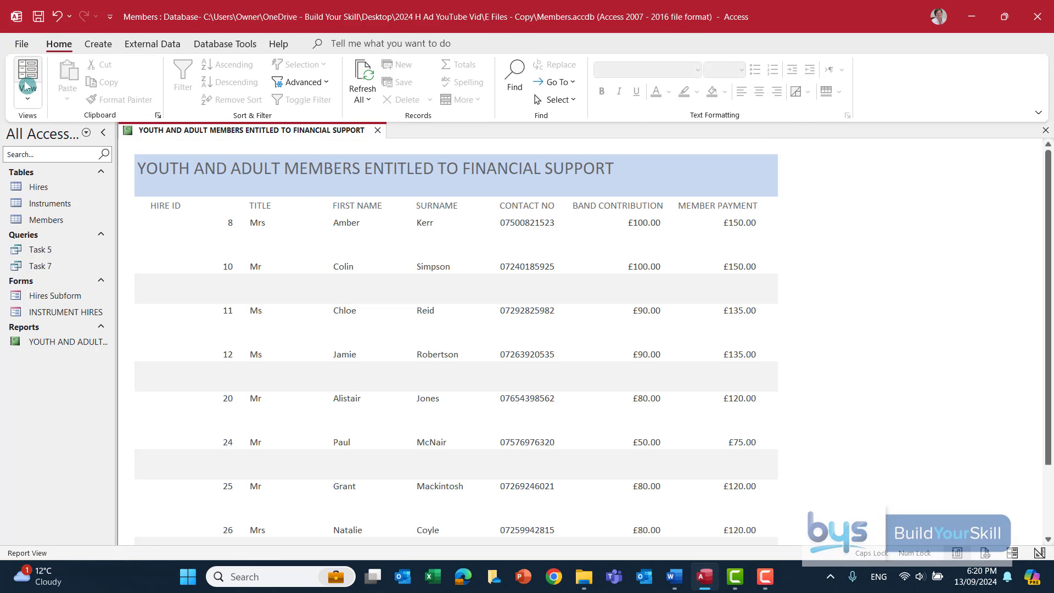
{"action": "scroll", "coordinate": [446, 313], "scroll_direction": "down", "scroll_amount": 3}
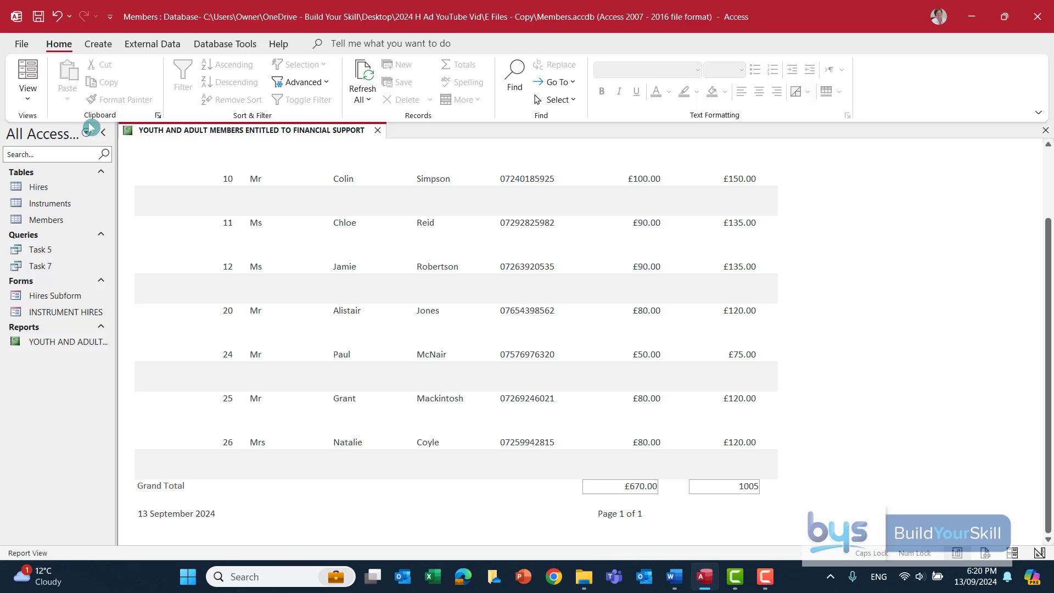
Step: In Design View, set the outline of both Report Footer sum boxes to Transparent
{"action": "left_click", "coordinate": [29, 105]}
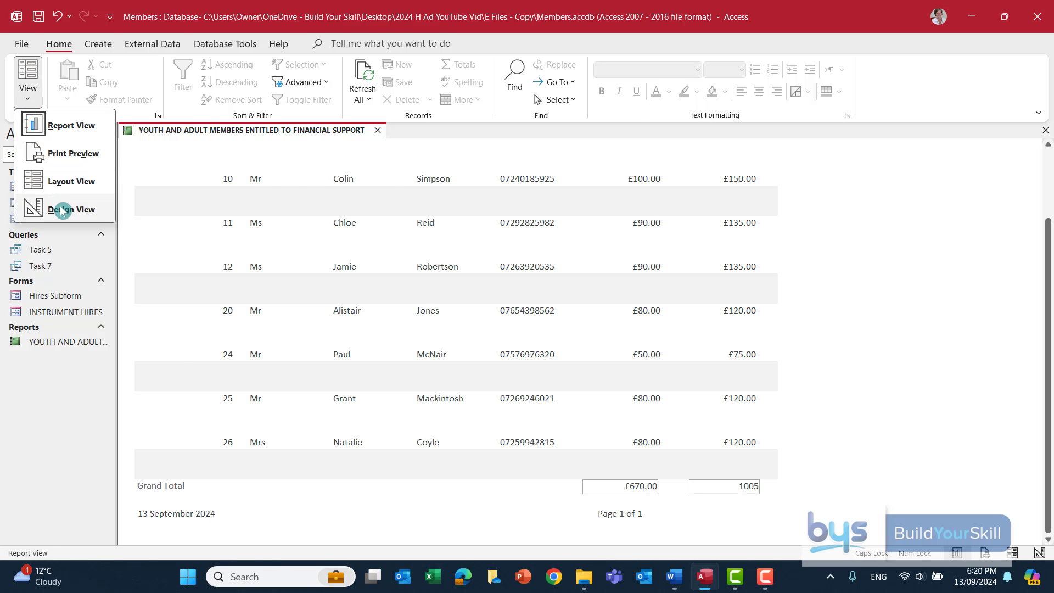
{"action": "left_click", "coordinate": [64, 209]}
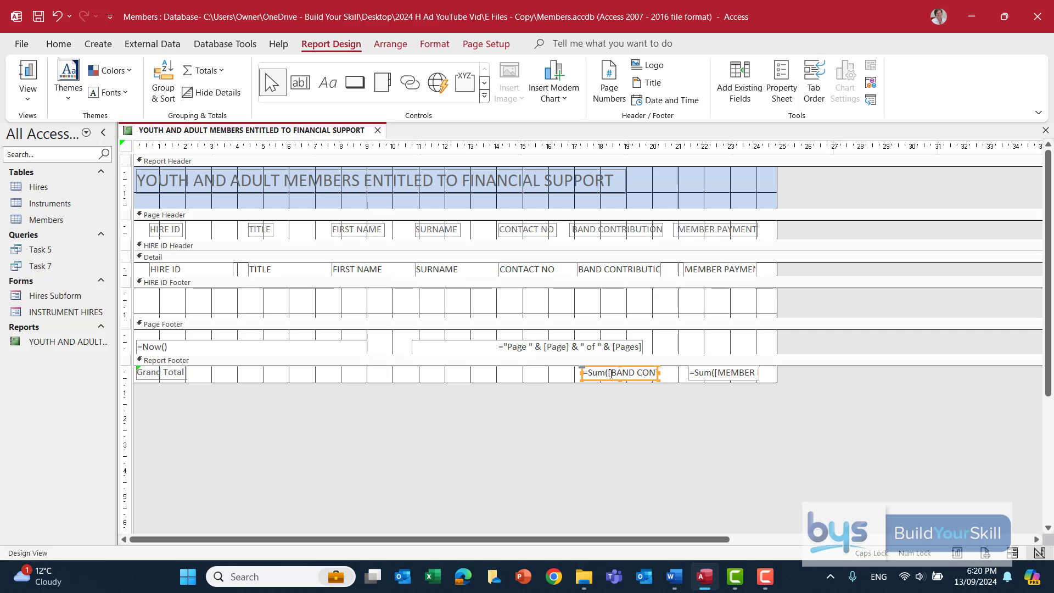
{"action": "left_click", "coordinate": [434, 44]}
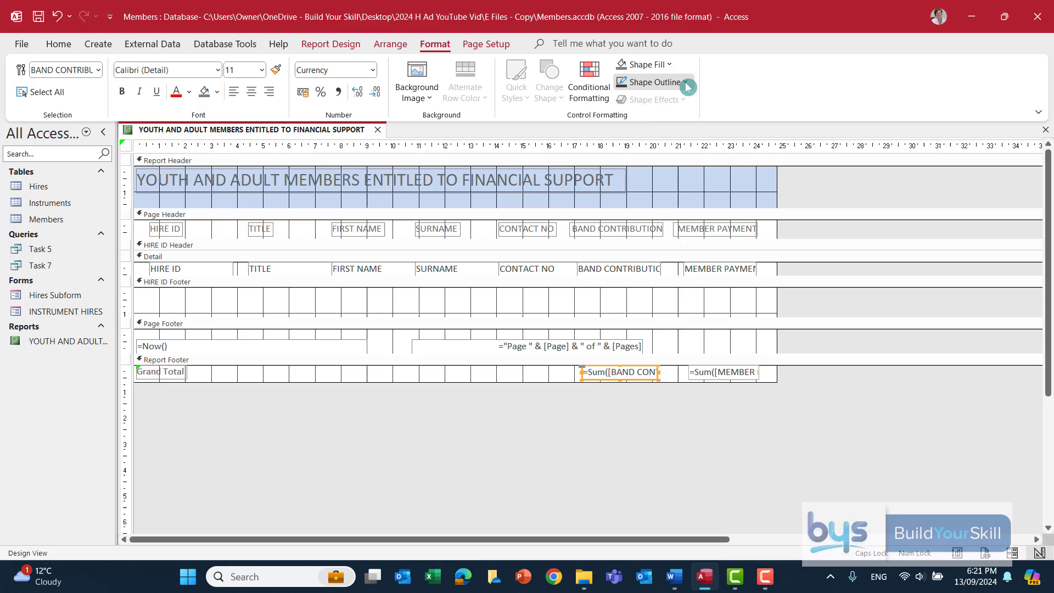
{"action": "left_click", "coordinate": [685, 82]}
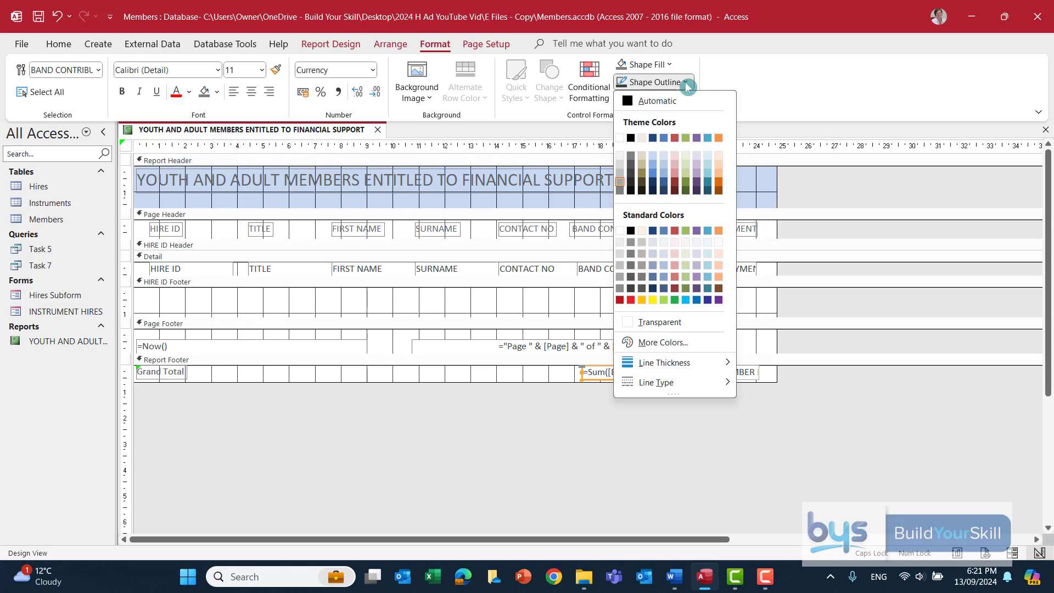
{"action": "left_click", "coordinate": [629, 322]}
{"action": "left_click", "coordinate": [710, 376]}
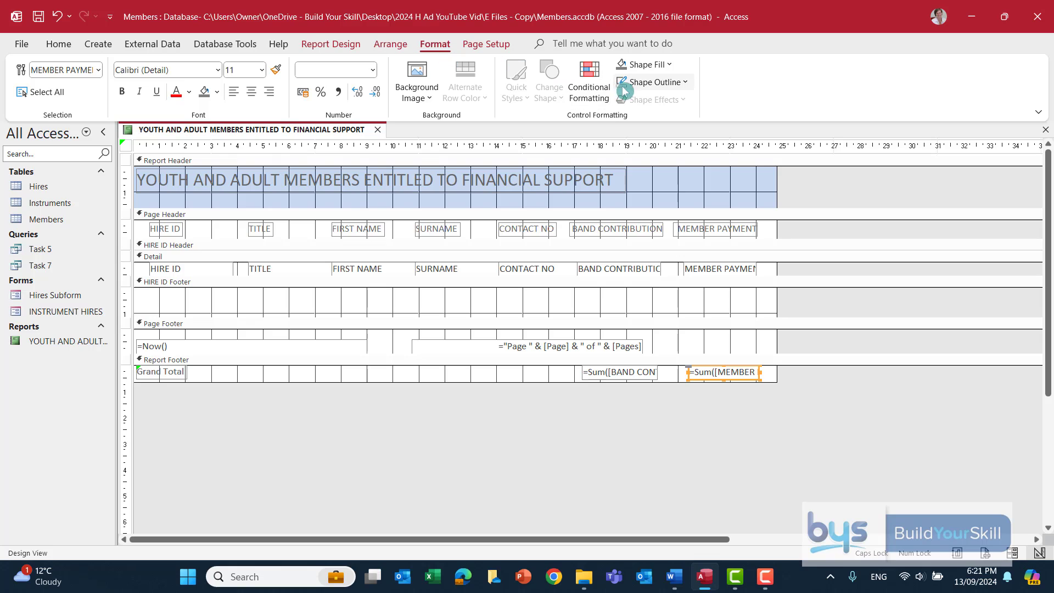
{"action": "left_click", "coordinate": [685, 82]}
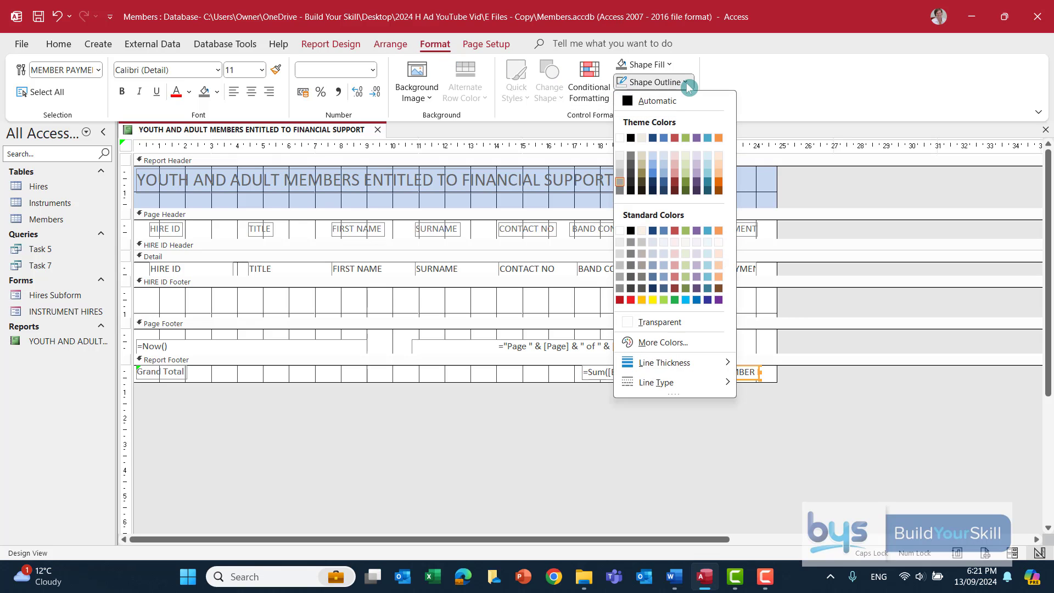
{"action": "left_click", "coordinate": [635, 325]}
Step: Format the MEMBER PAYMENT grand total box as Currency
{"action": "left_click", "coordinate": [711, 369]}
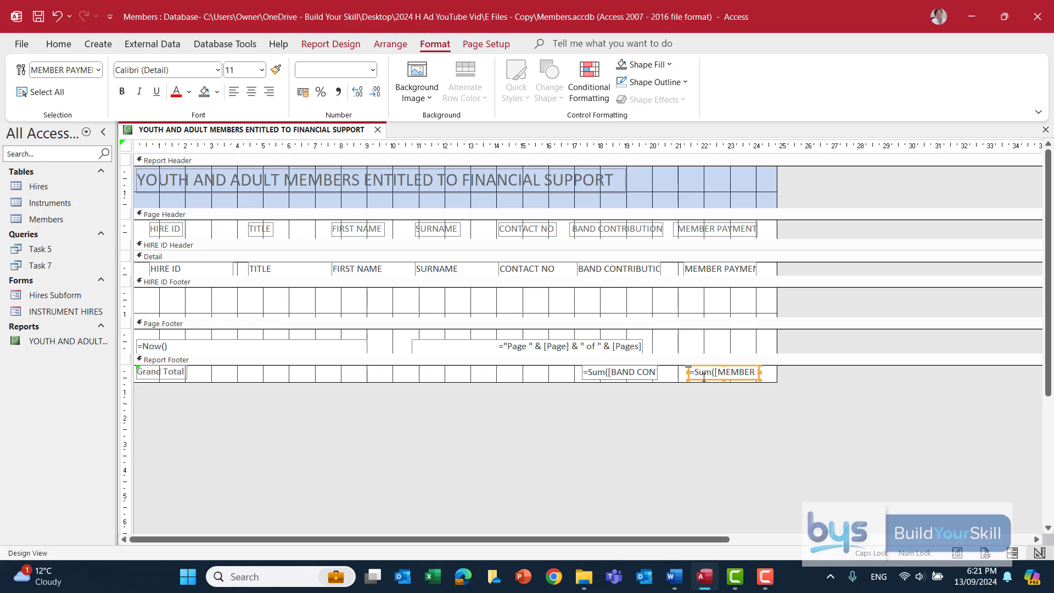
{"action": "left_click", "coordinate": [477, 47]}
{"action": "left_click", "coordinate": [449, 46]}
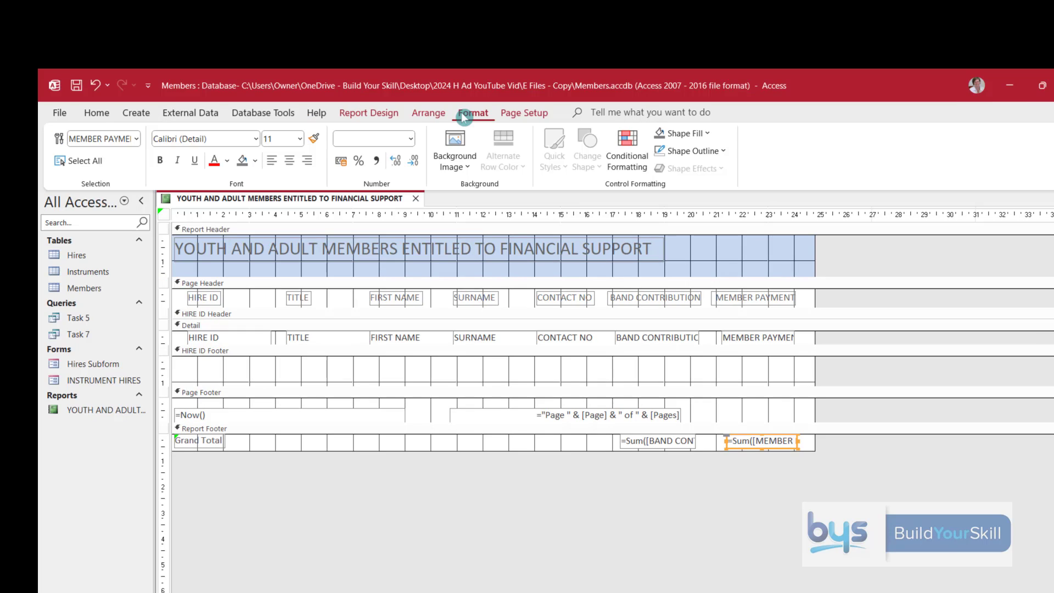
{"action": "left_click", "coordinate": [411, 138]}
{"action": "left_click", "coordinate": [362, 288]}
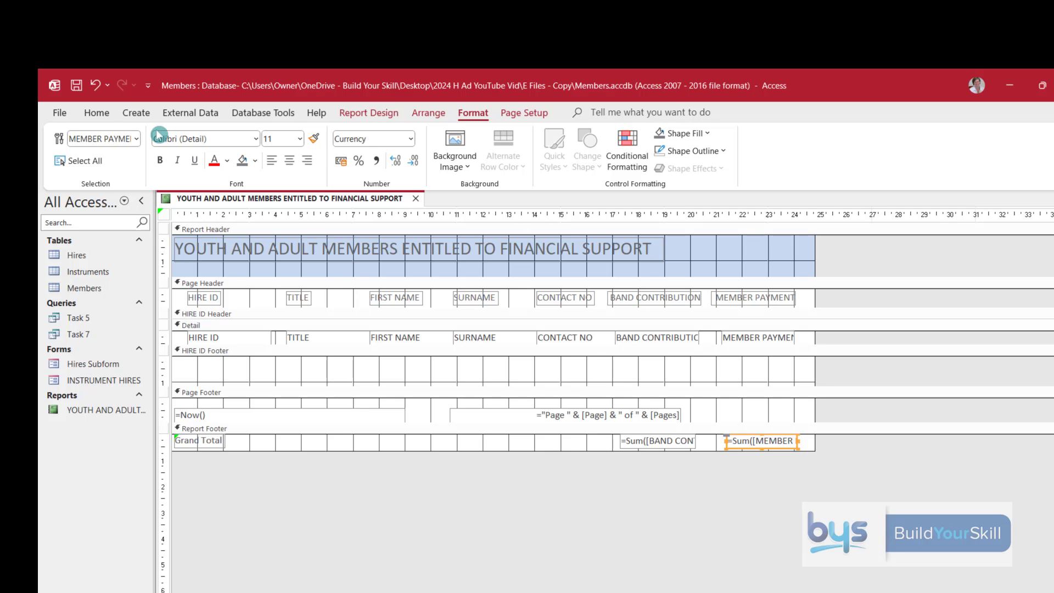
{"action": "left_click", "coordinate": [98, 114]}
{"action": "left_click", "coordinate": [65, 140]}
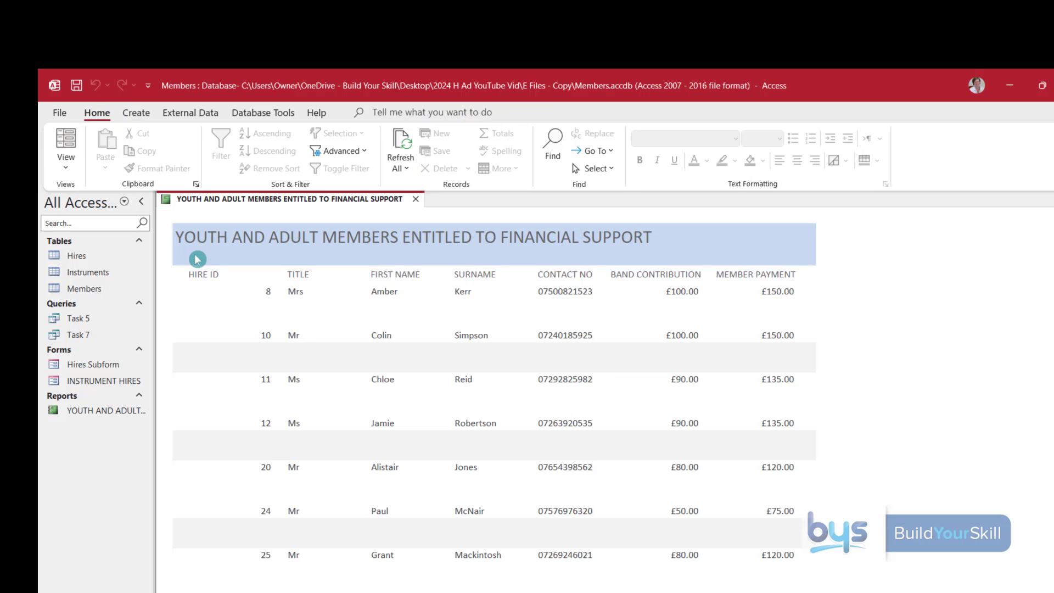
{"action": "scroll", "coordinate": [618, 375], "scroll_direction": "down", "scroll_amount": 3}
{"action": "scroll", "coordinate": [620, 377], "scroll_direction": "down", "scroll_amount": 1}
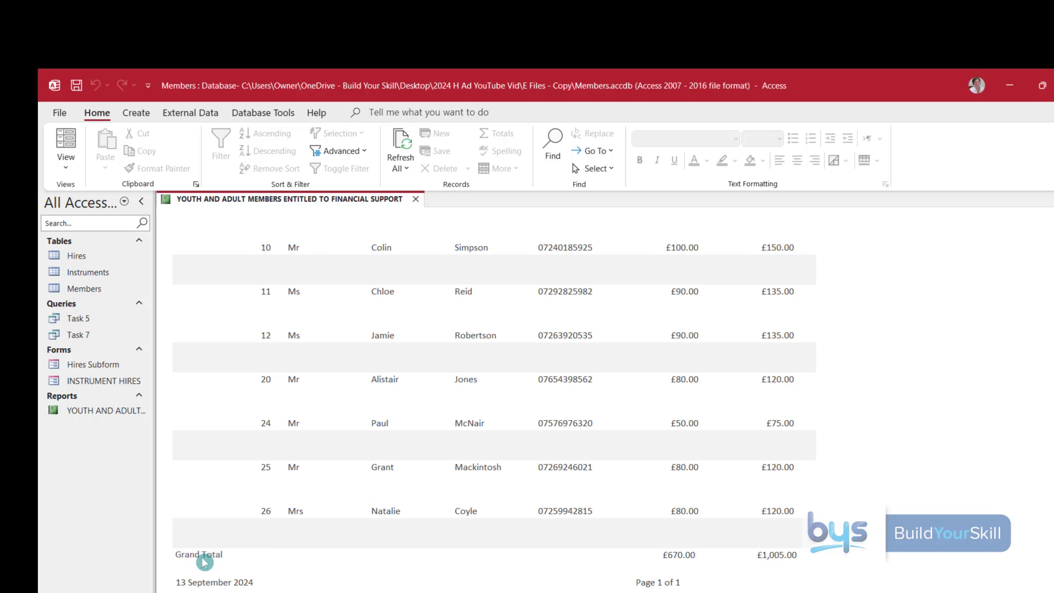
{"action": "left_click", "coordinate": [66, 165]}
Step: In Design View, move the Grand Total label beside the footer sums, relabel it Totals, and preview the report
{"action": "left_click", "coordinate": [113, 279]}
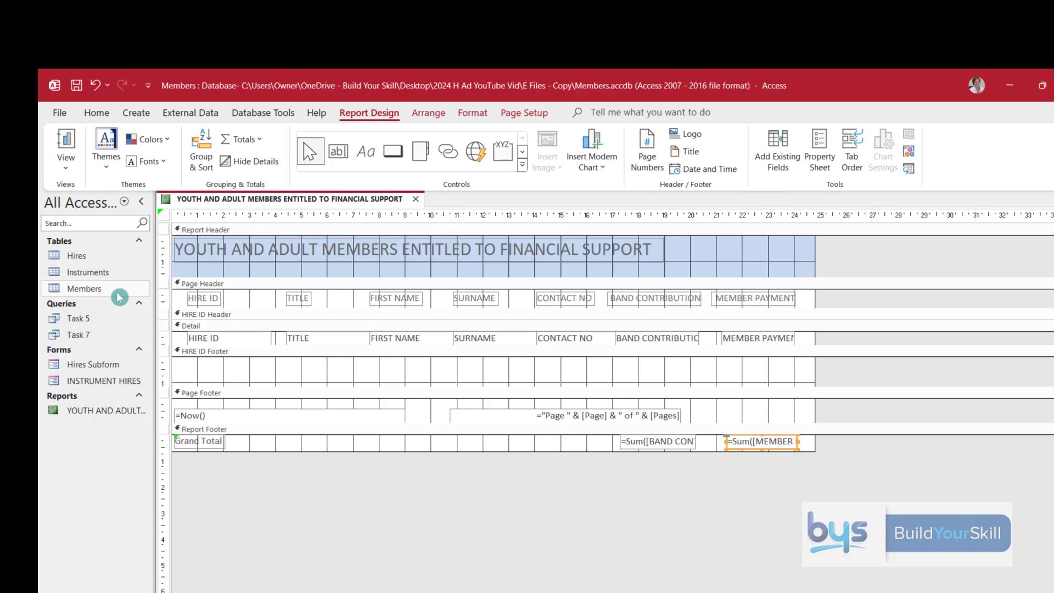
{"action": "left_click", "coordinate": [214, 441]}
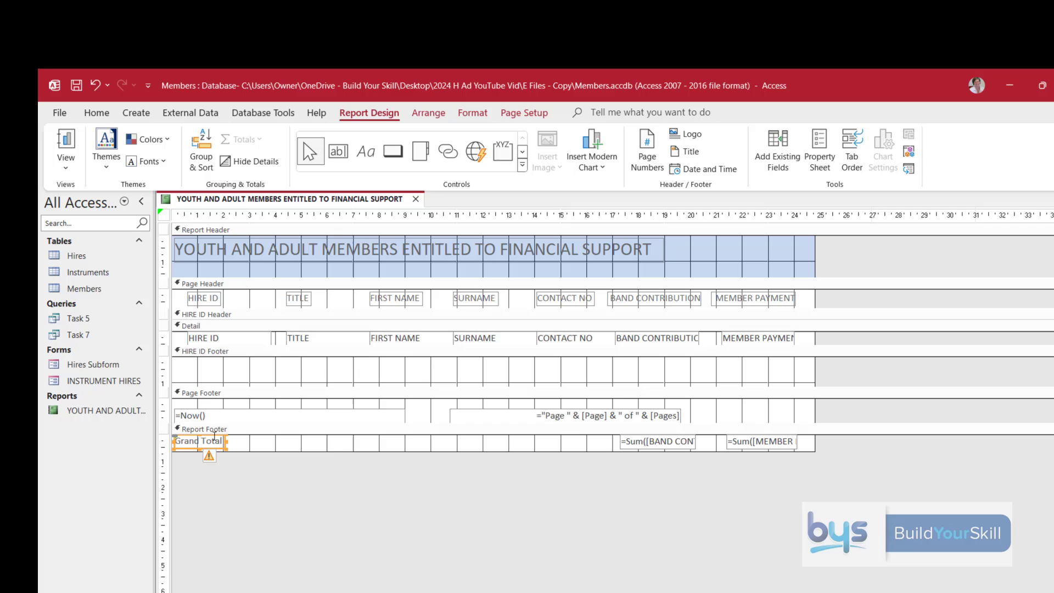
{"action": "left_click_drag", "start_coordinate": [215, 437], "coordinate": [575, 443]}
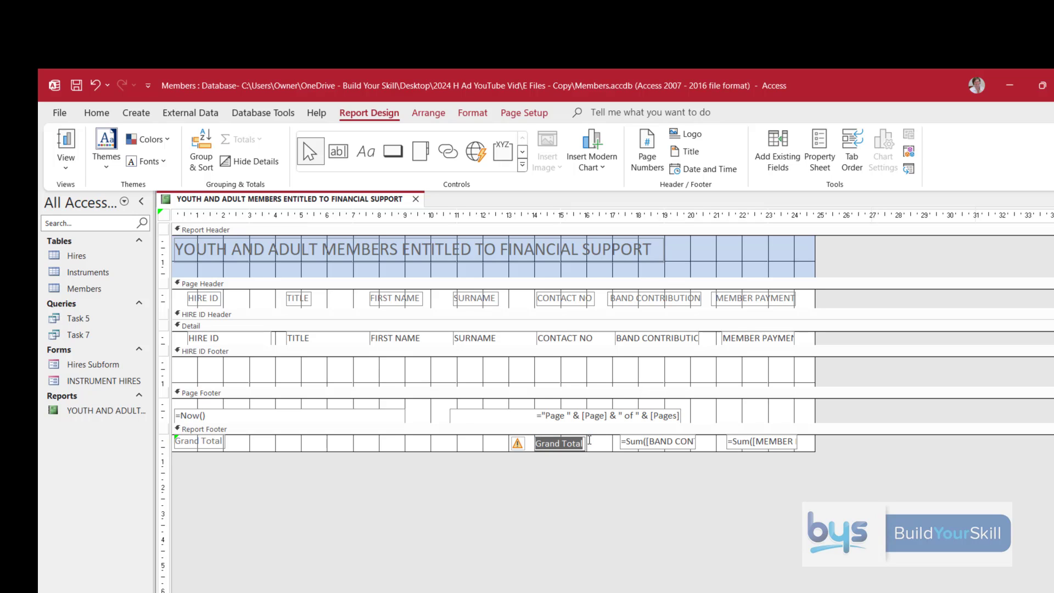
{"action": "type", "text": "Totals"}
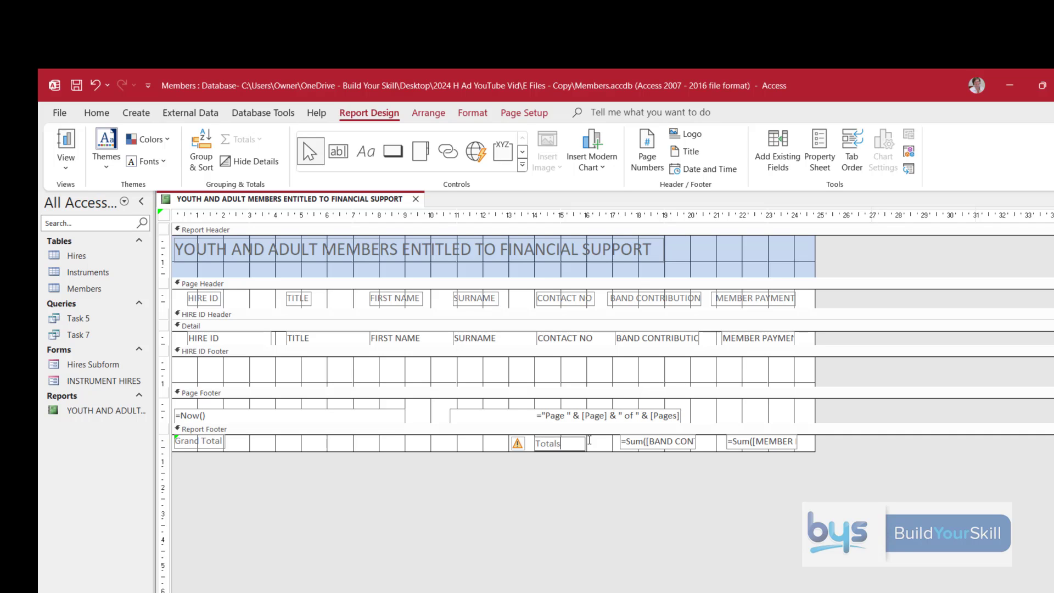
{"action": "left_click", "coordinate": [65, 142]}
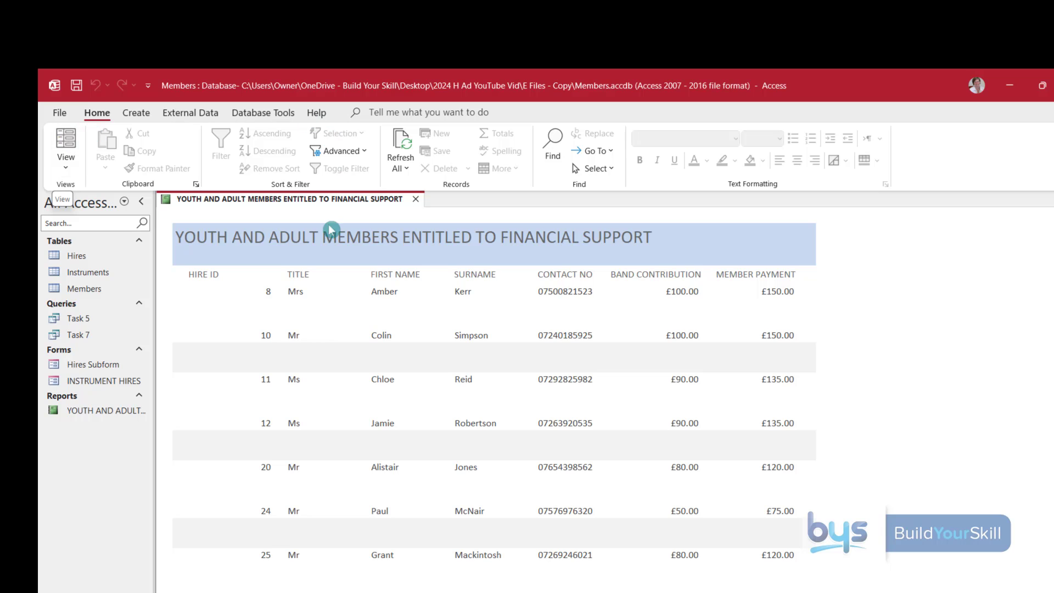
Step: Return to Design View and delete the leftover Grand Total label from the report footer
{"action": "scroll", "coordinate": [328, 244], "scroll_direction": "down", "scroll_amount": 3}
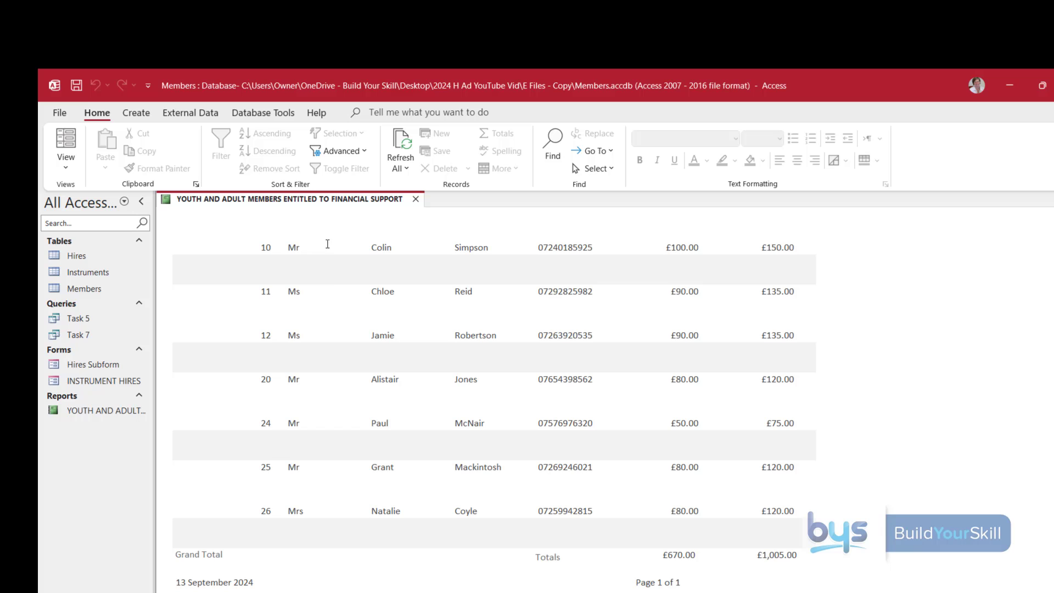
{"action": "left_click", "coordinate": [329, 274]}
{"action": "left_click", "coordinate": [65, 166]}
{"action": "left_click", "coordinate": [117, 276]}
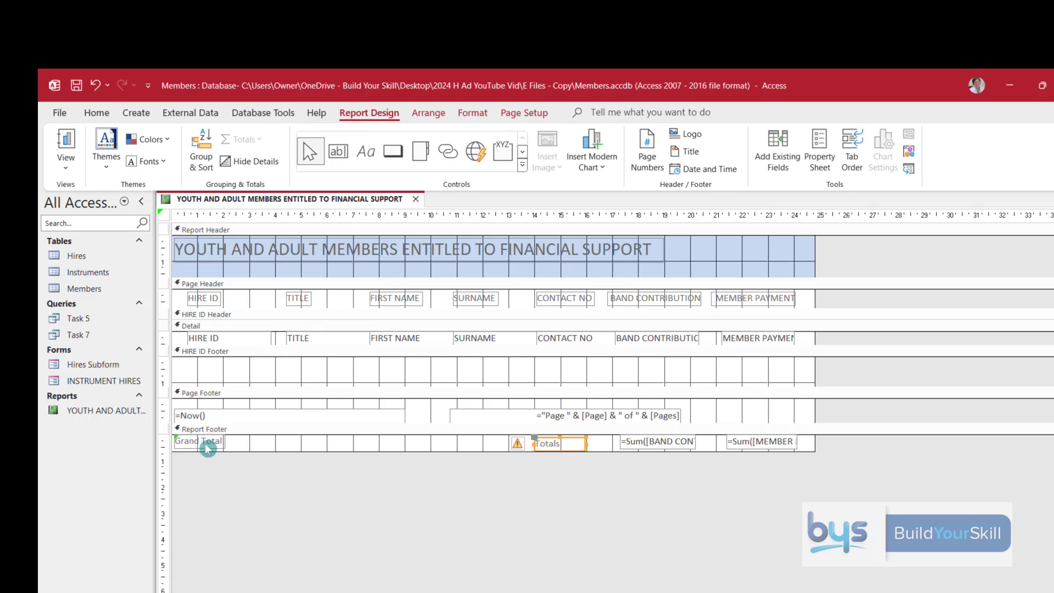
{"action": "left_click", "coordinate": [207, 444]}
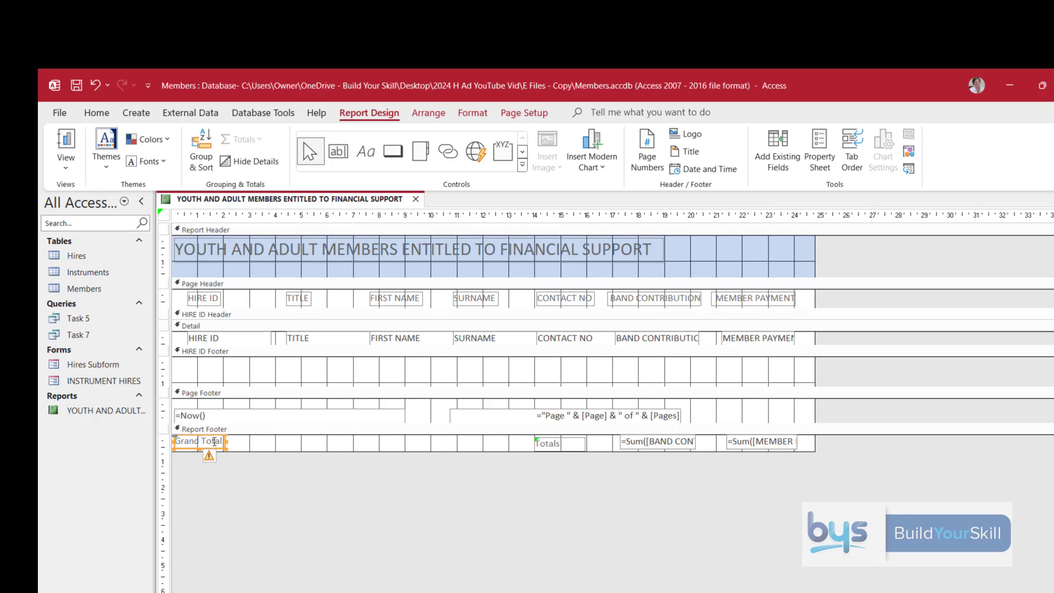
{"action": "key", "text": "Delete"}
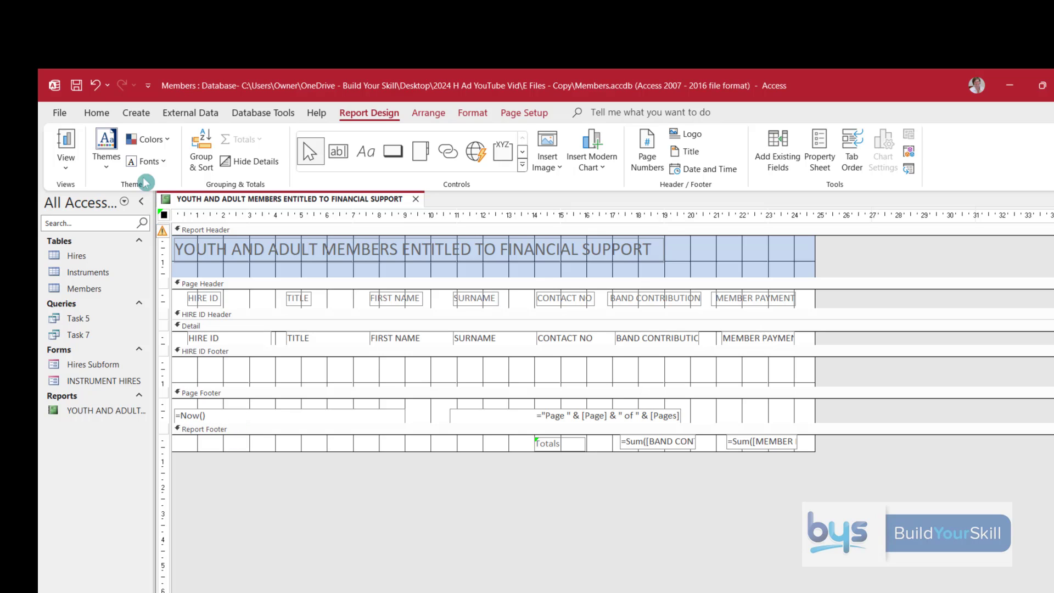
Step: Make the report header taller and move the title label lower within it
{"action": "left_click_drag", "start_coordinate": [173, 278], "coordinate": [174, 294]}
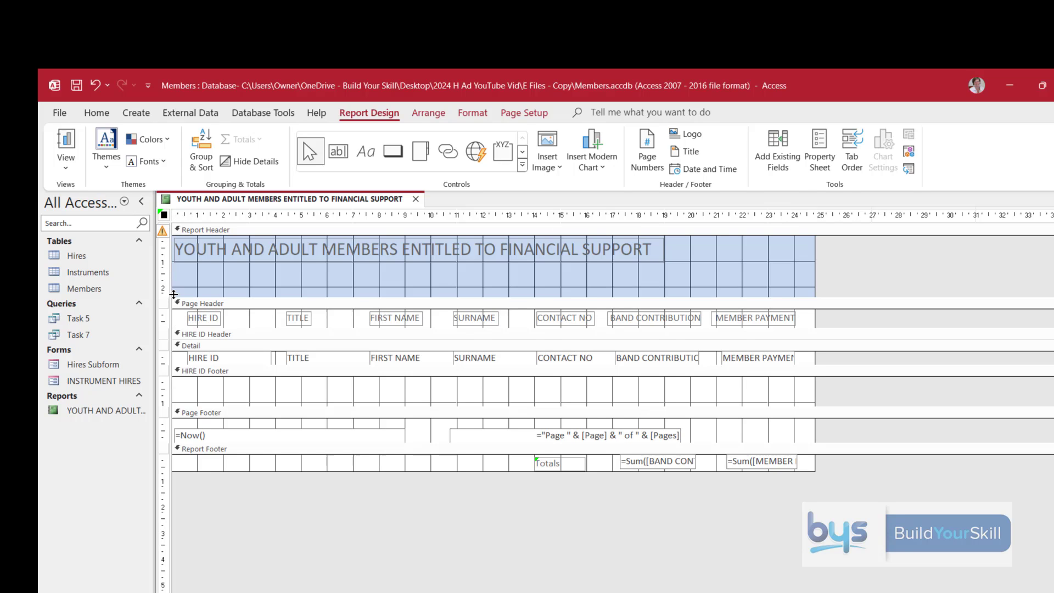
{"action": "left_click", "coordinate": [230, 242]}
{"action": "left_click_drag", "start_coordinate": [230, 242], "coordinate": [228, 255]}
{"action": "left_click", "coordinate": [449, 253]}
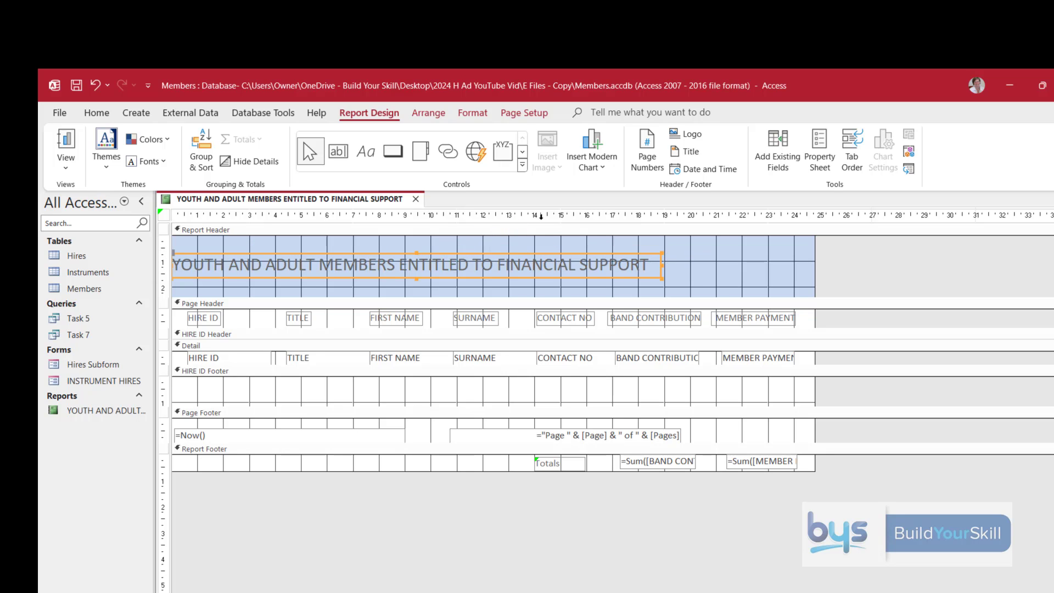
Step: Insert the Kilcarthy Pipe Band Logo at the header's right side and preview the report
{"action": "left_click", "coordinate": [687, 262]}
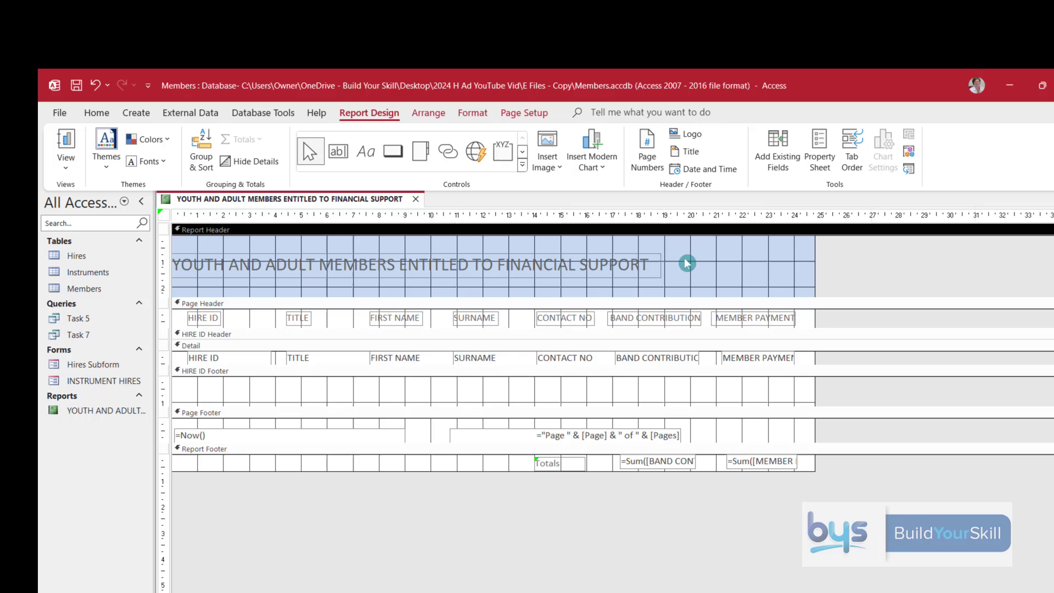
{"action": "left_click", "coordinate": [560, 169]}
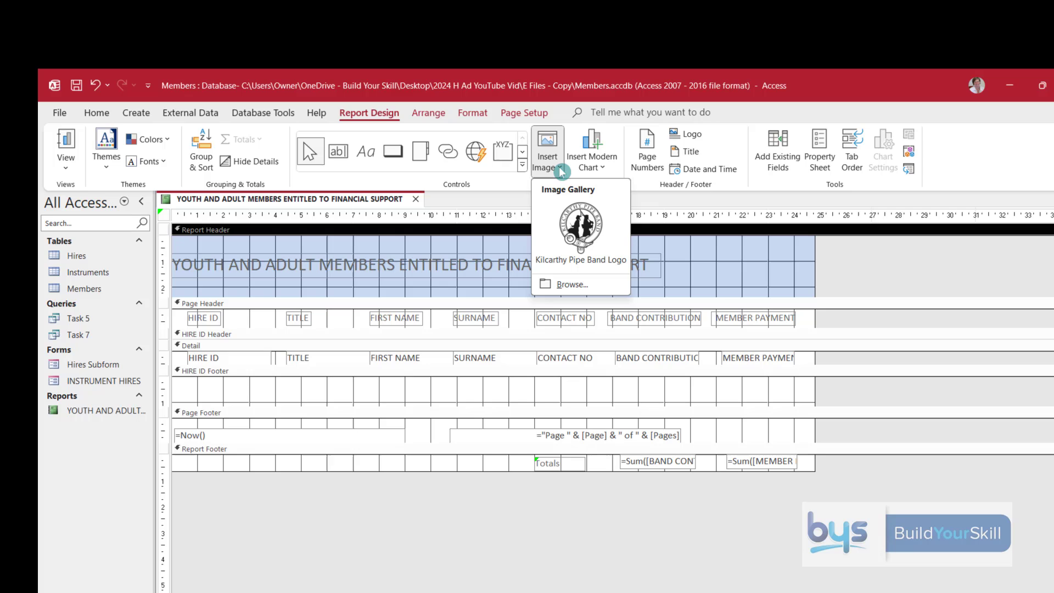
{"action": "left_click", "coordinate": [581, 226]}
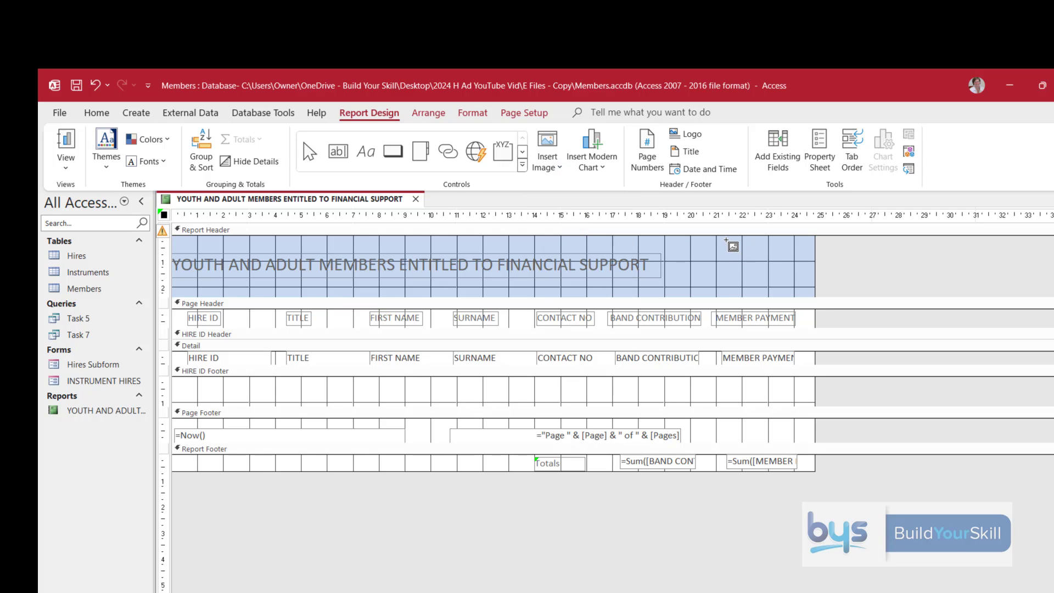
{"action": "left_click_drag", "start_coordinate": [726, 240], "coordinate": [796, 286]}
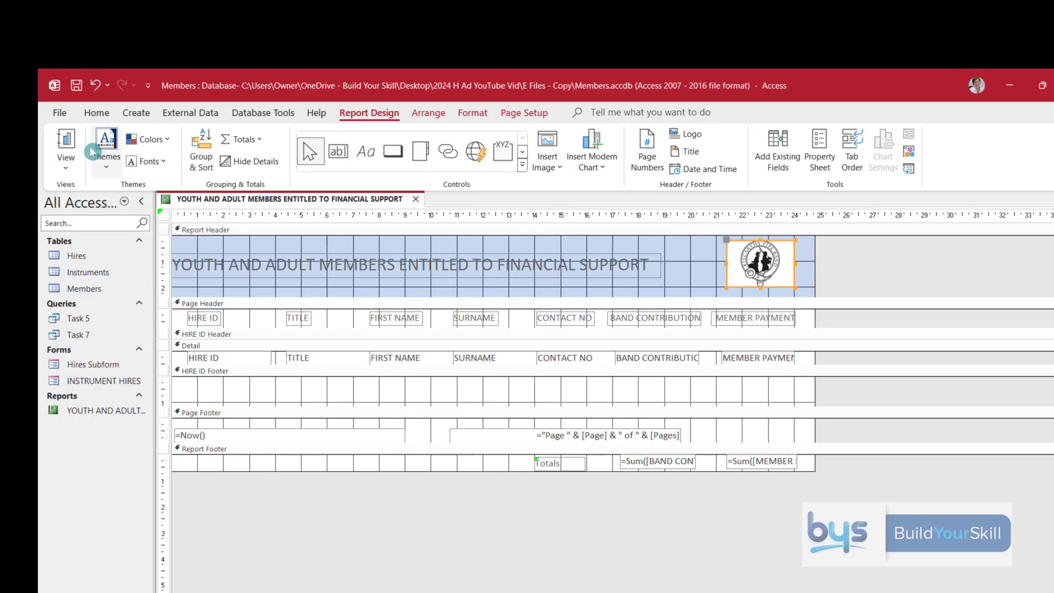
{"action": "left_click", "coordinate": [67, 144]}
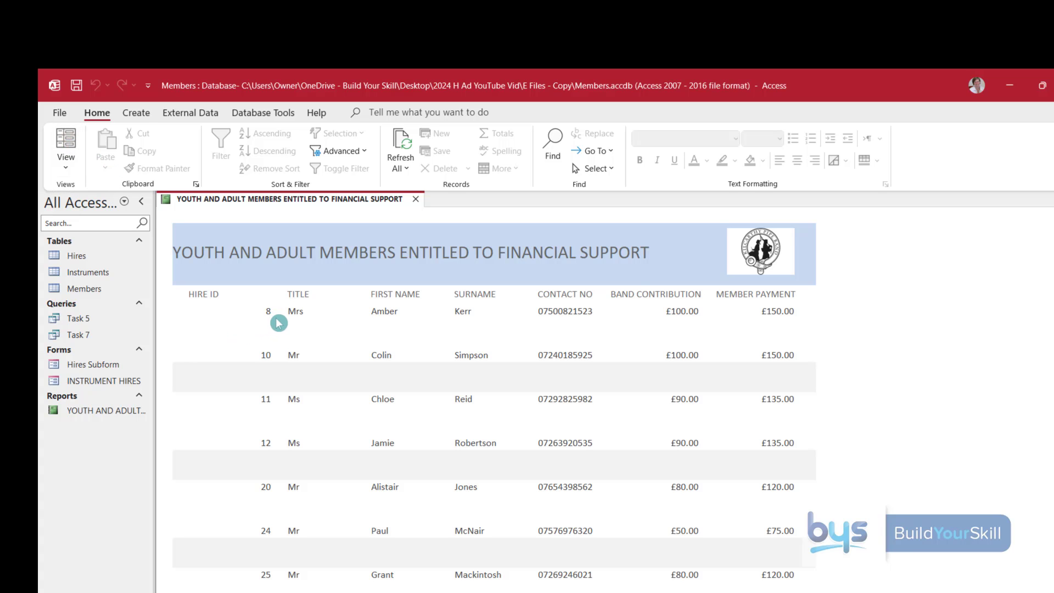
{"action": "scroll", "coordinate": [279, 323], "scroll_direction": "down", "scroll_amount": 4}
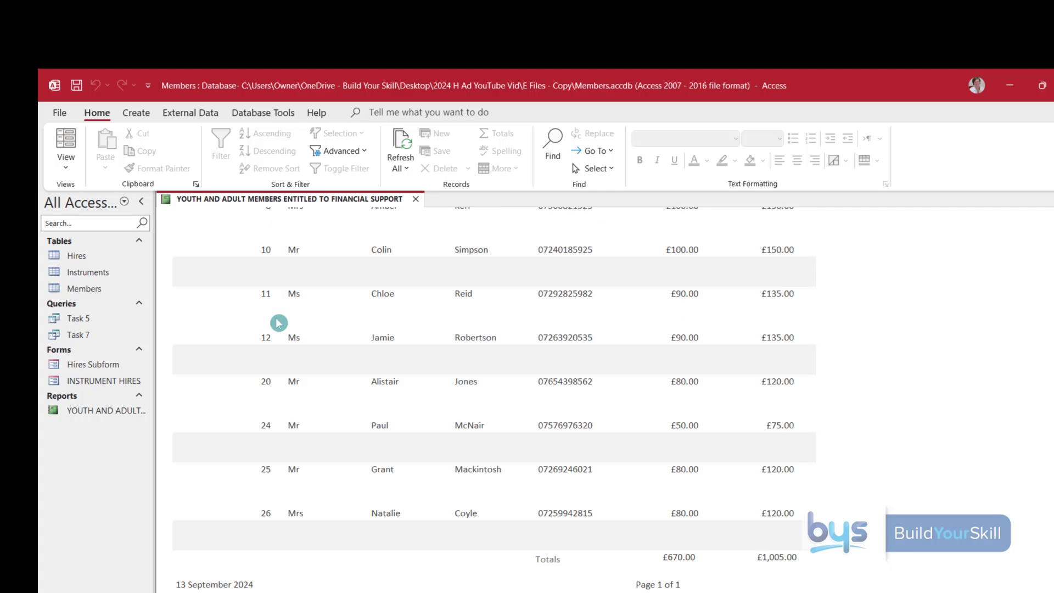